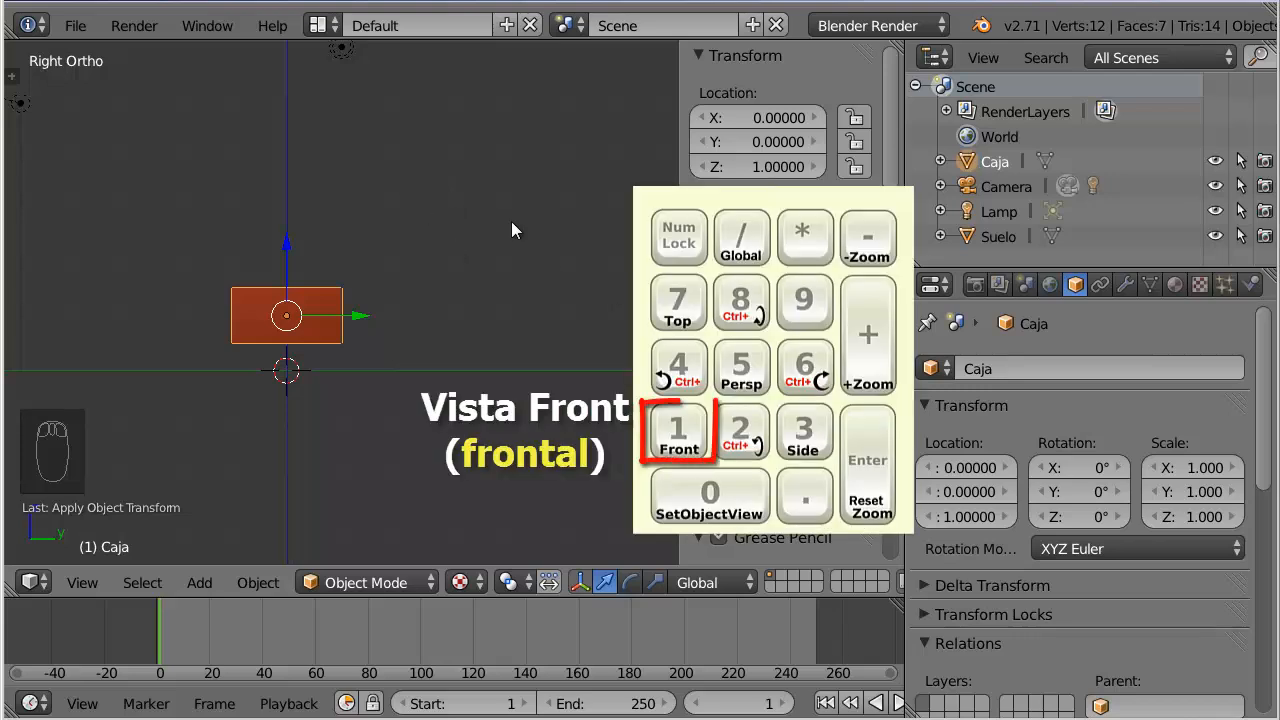
Step: In front view, try moving the box along global X to -4 in snapped whole-unit increments
{"action": "key", "text": "KP_1"}
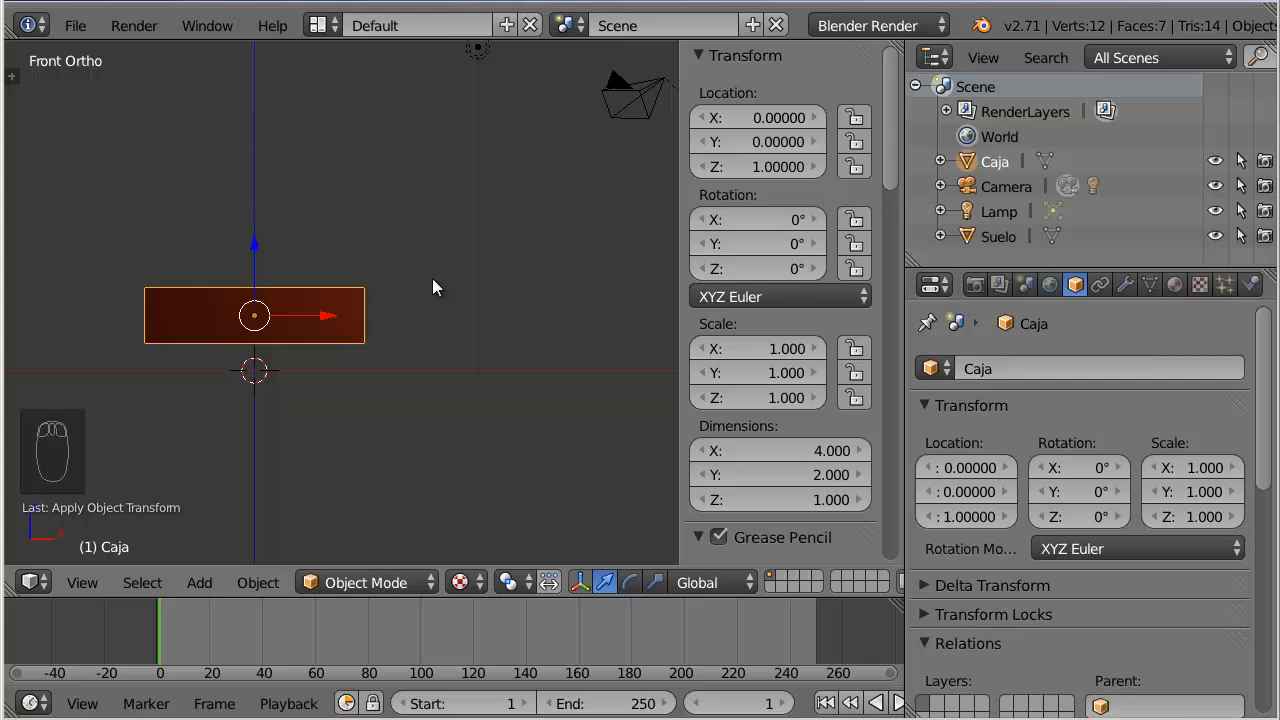
{"action": "key", "text": "g"}
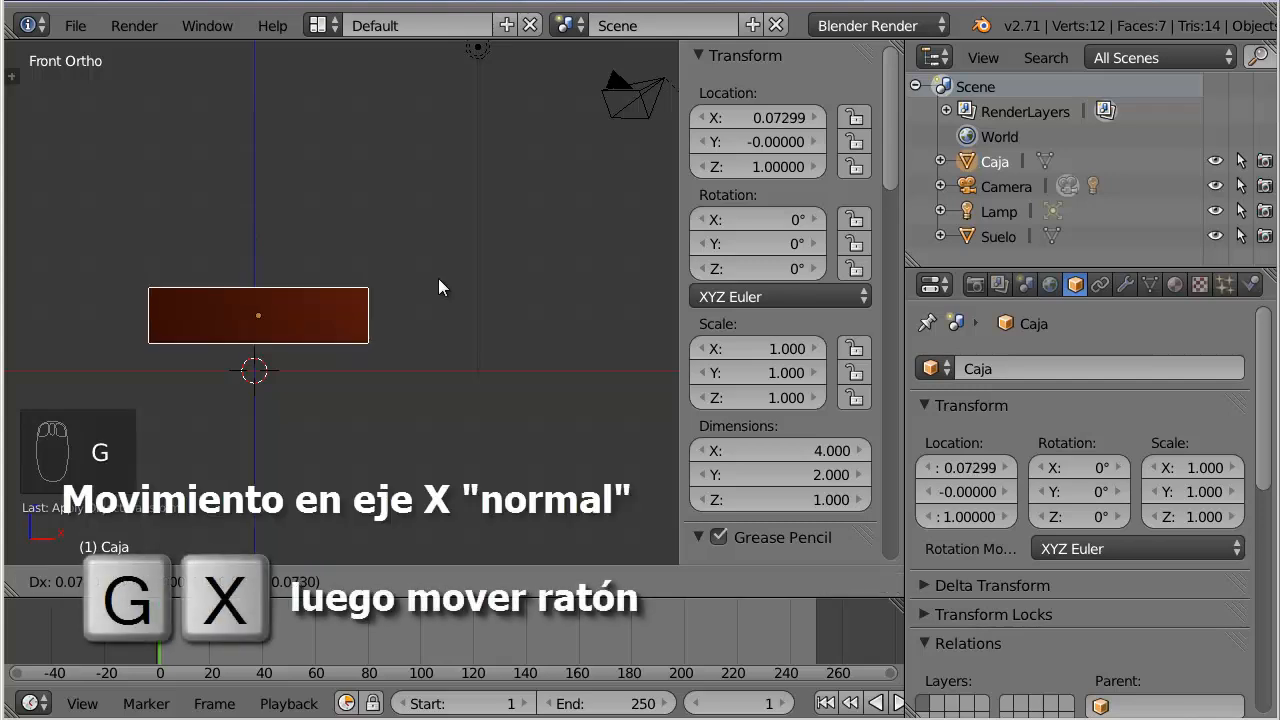
{"action": "key", "text": "x"}
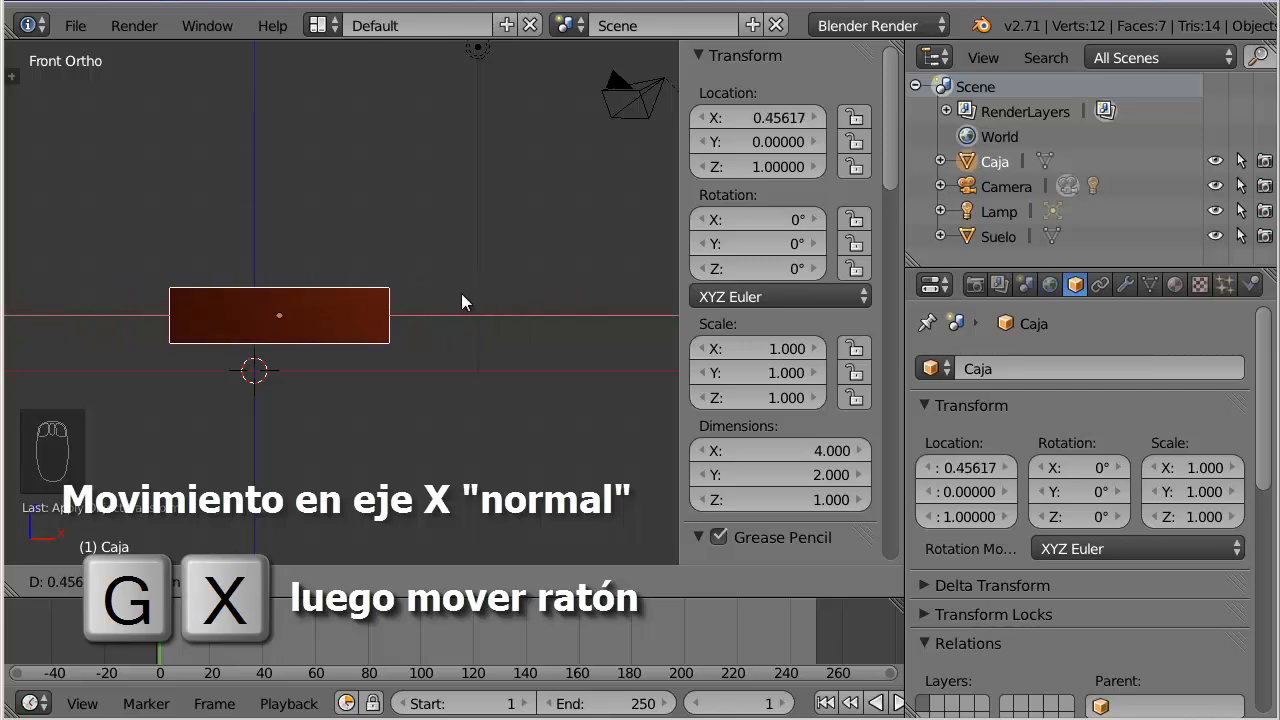
{"action": "key", "text": "ctrl"}
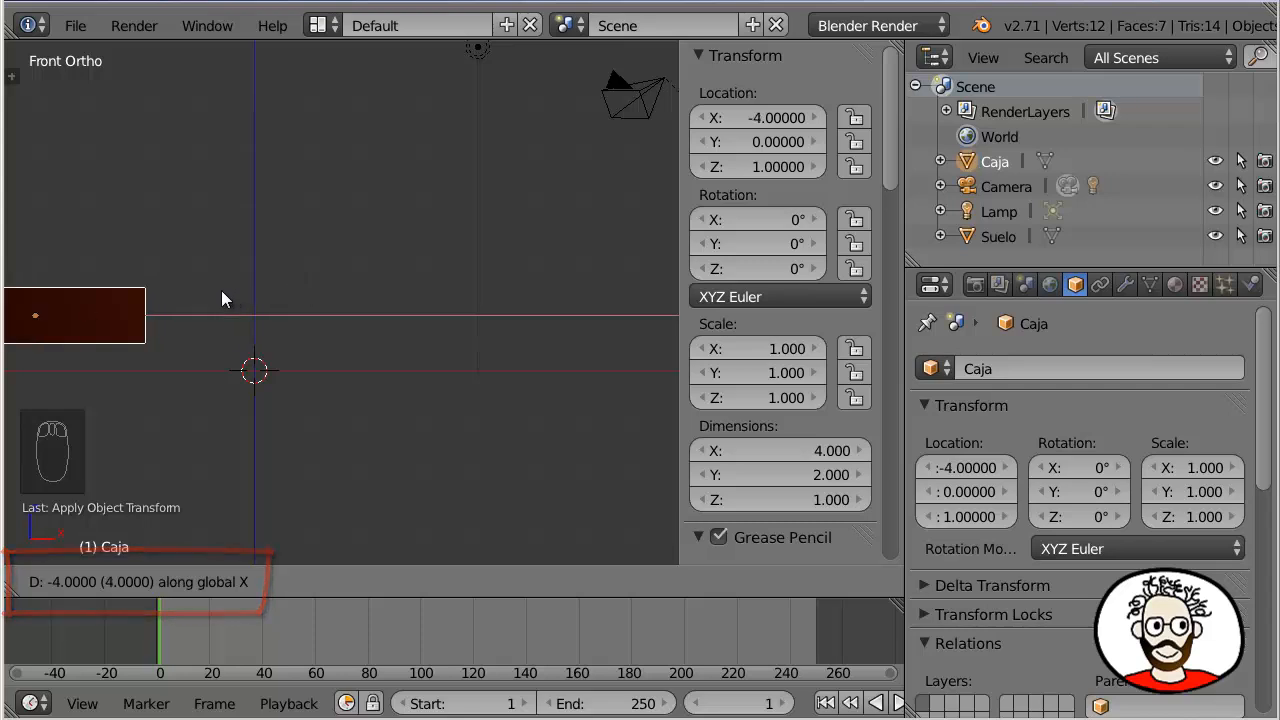
{"action": "right_click", "coordinate": [382, 313]}
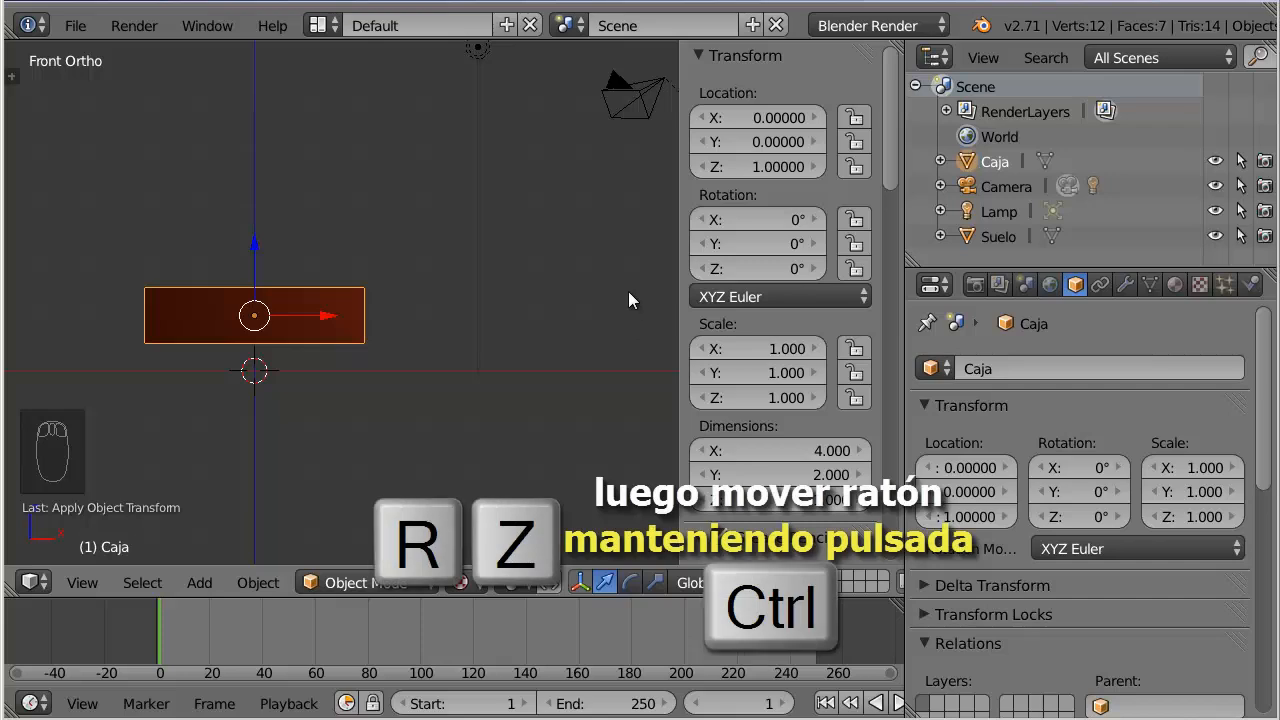
Step: Try rotating the box about the global Z axis to 145° with increment snapping
{"action": "key", "text": "r"}
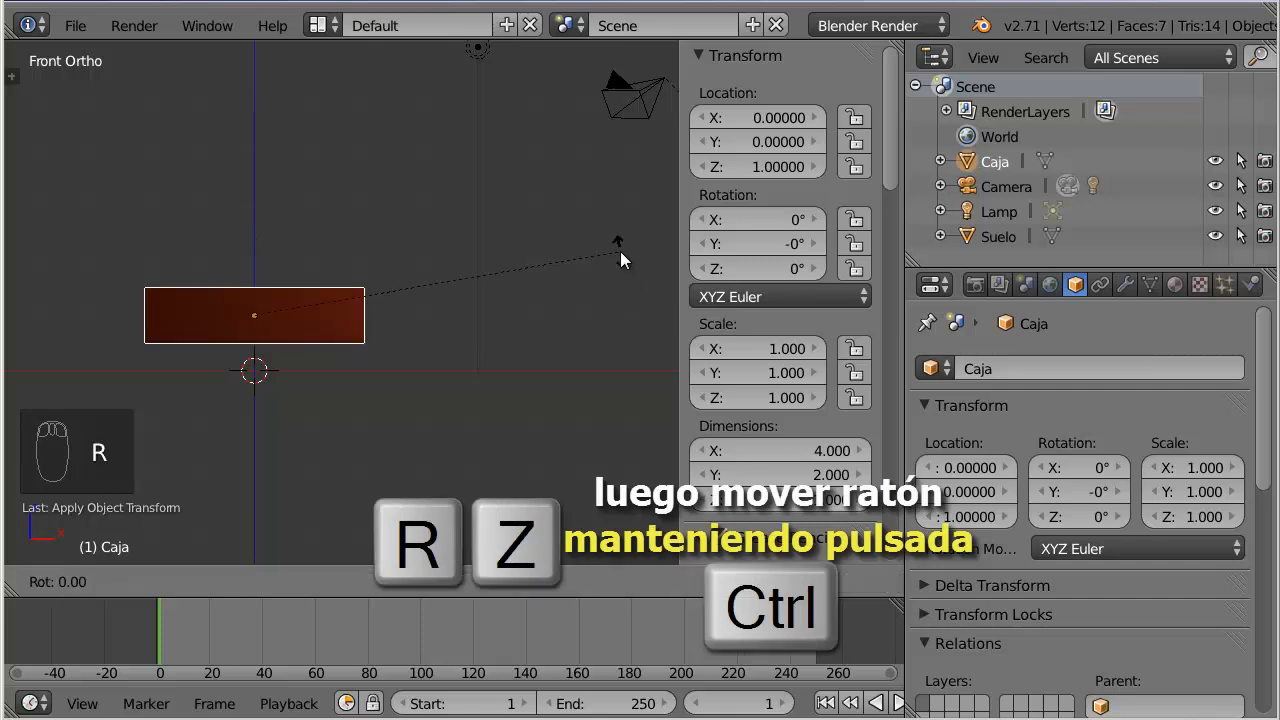
{"action": "key", "text": "z"}
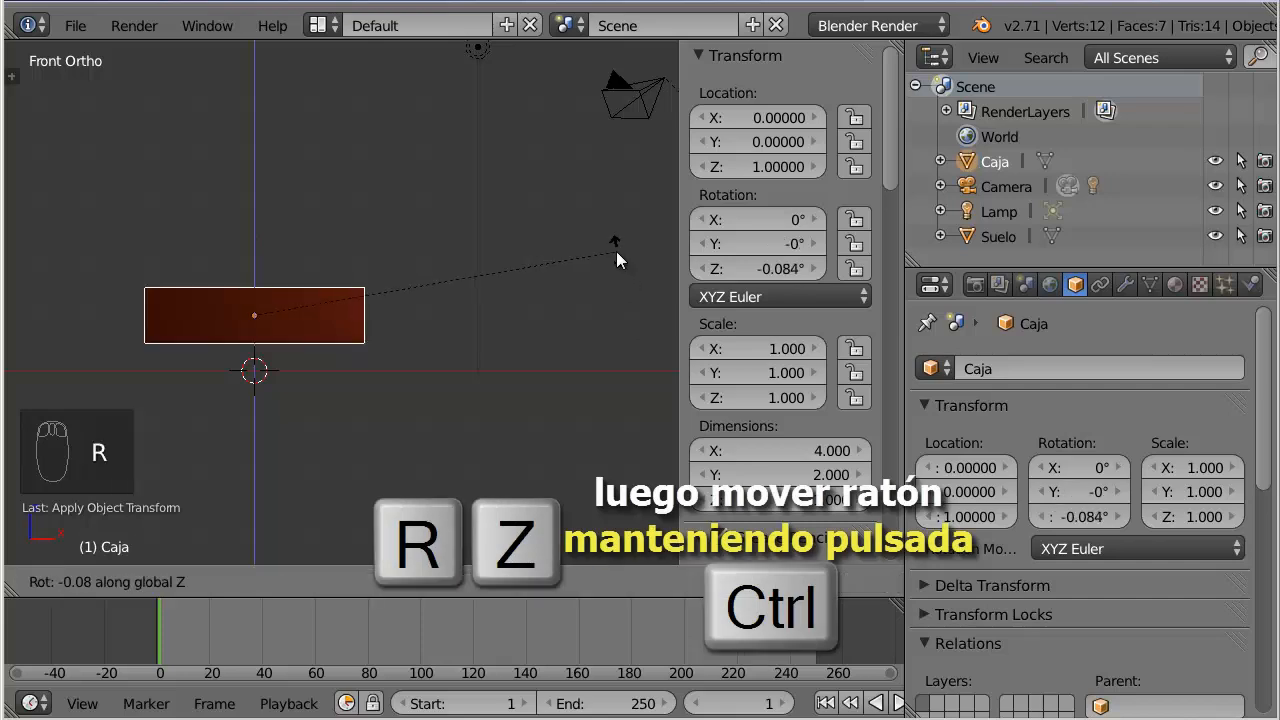
{"action": "key", "text": "ctrl"}
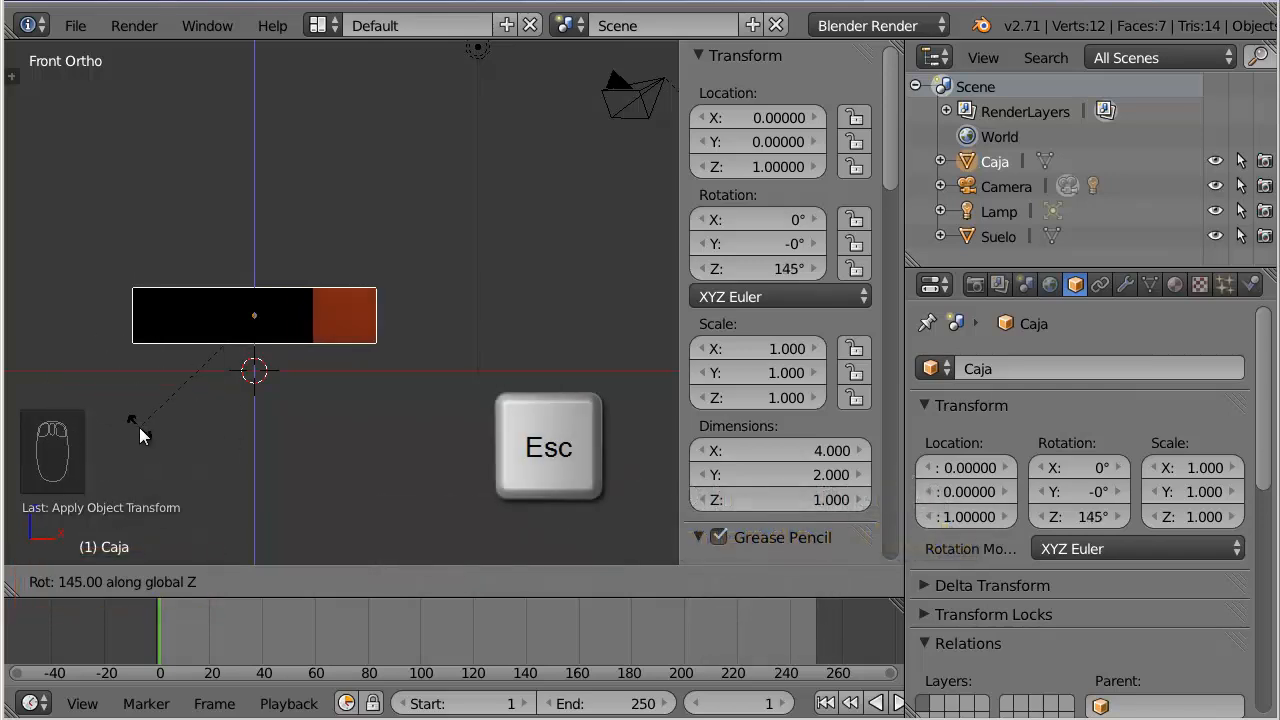
{"action": "key", "text": "Escape"}
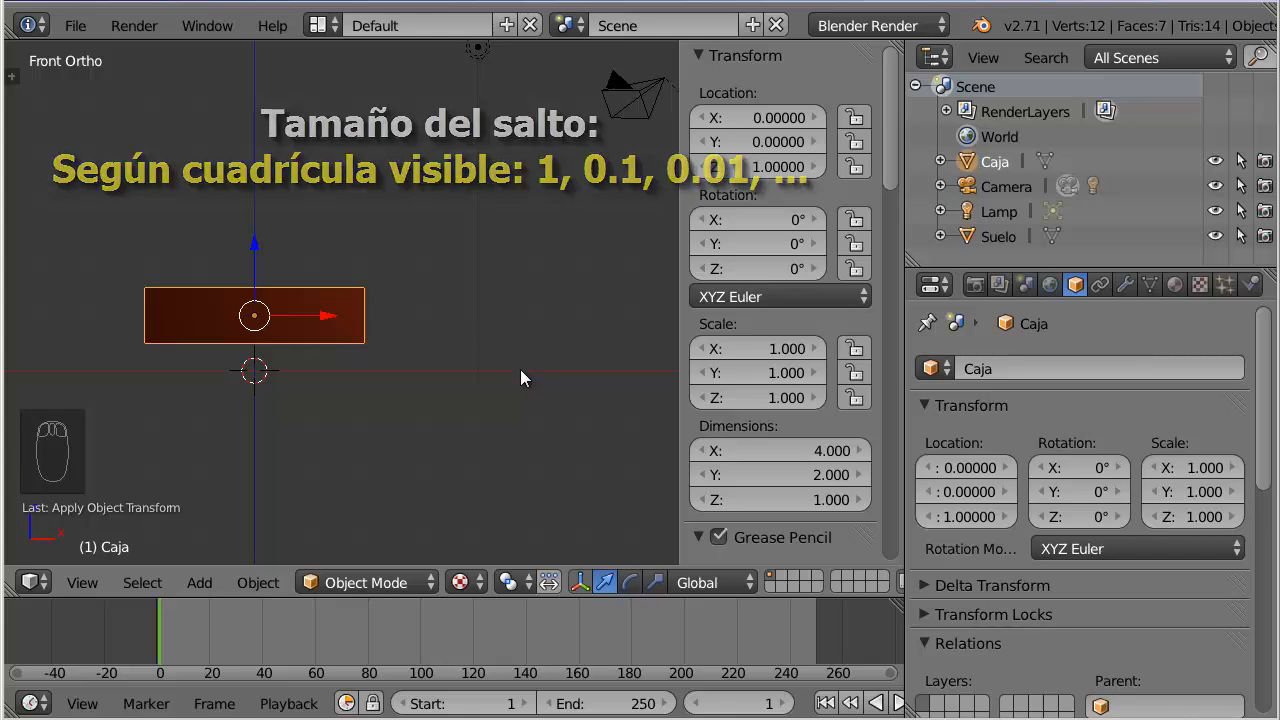
Step: Try moving the box along global X to 0.9 in snapped 0.1-unit increments on the finer grid
{"action": "scroll", "coordinate": [480, 403], "scroll_direction": "up", "scroll_amount": 5}
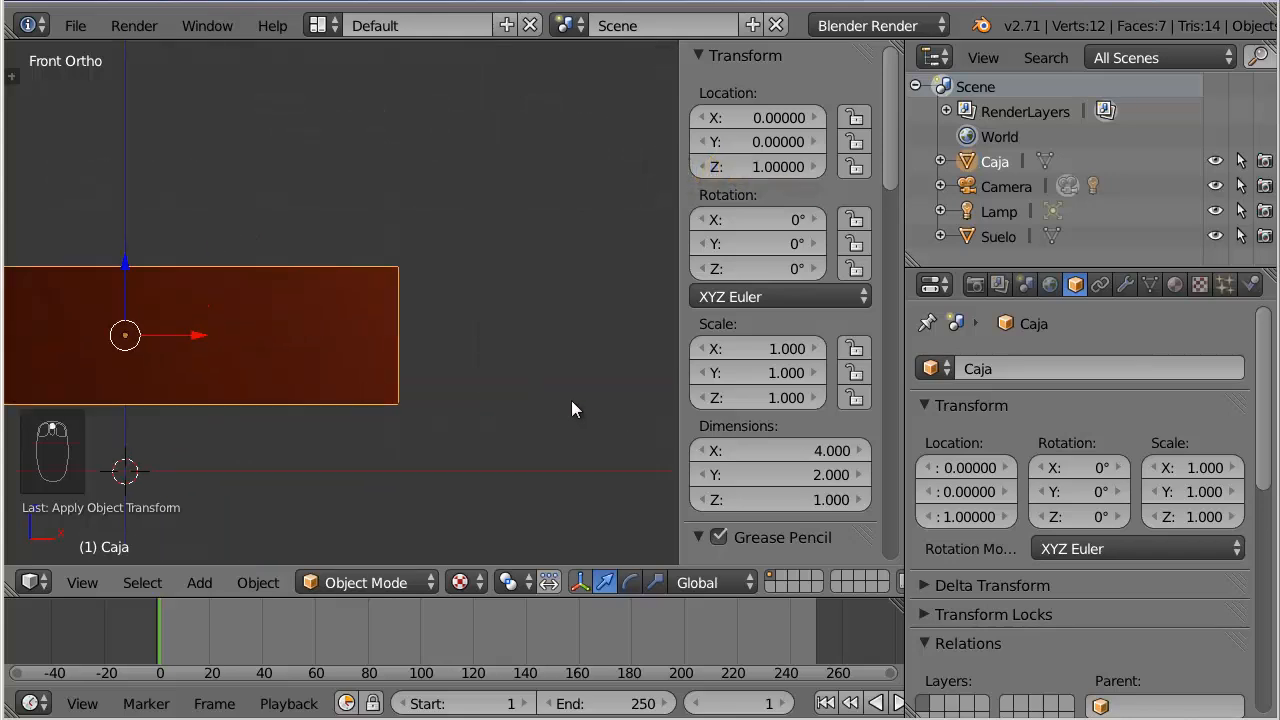
{"action": "scroll", "coordinate": [571, 400], "scroll_direction": "up", "scroll_amount": 1}
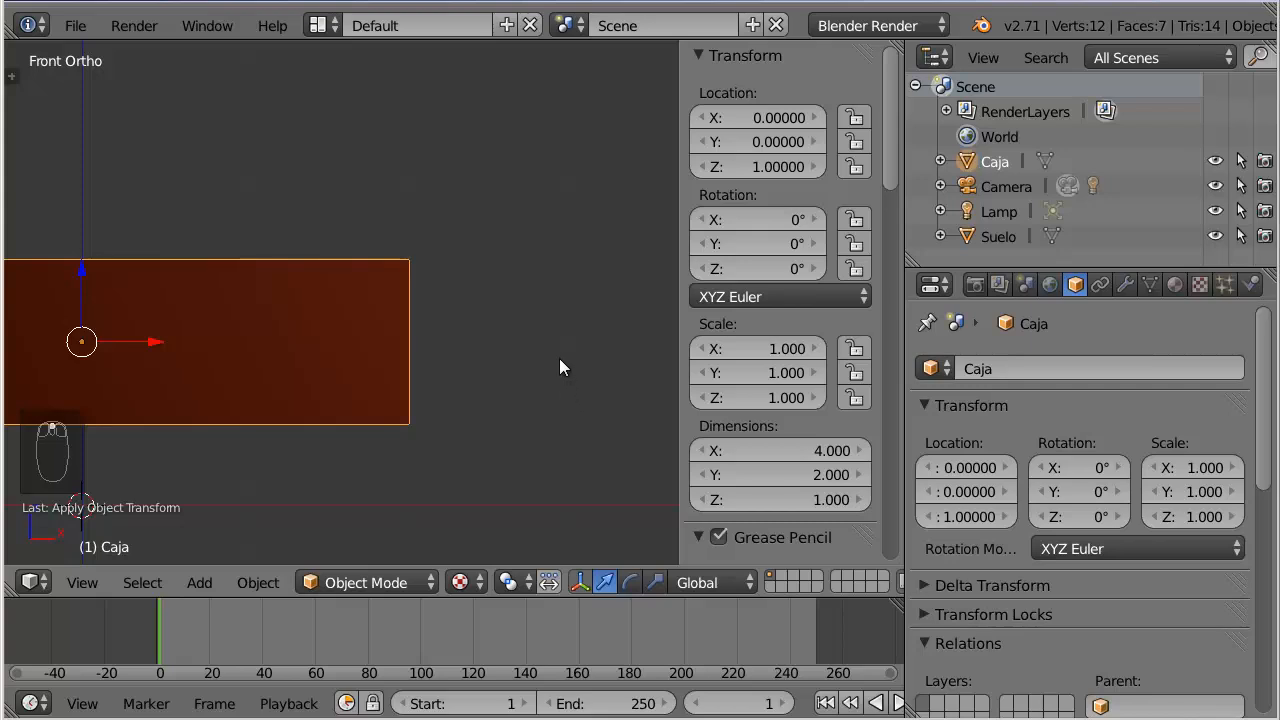
{"action": "middle_click_drag", "start_coordinate": [559, 358], "coordinate": [457, 318], "text": "shift"}
{"action": "scroll", "coordinate": [457, 318], "scroll_direction": "up", "scroll_amount": 1}
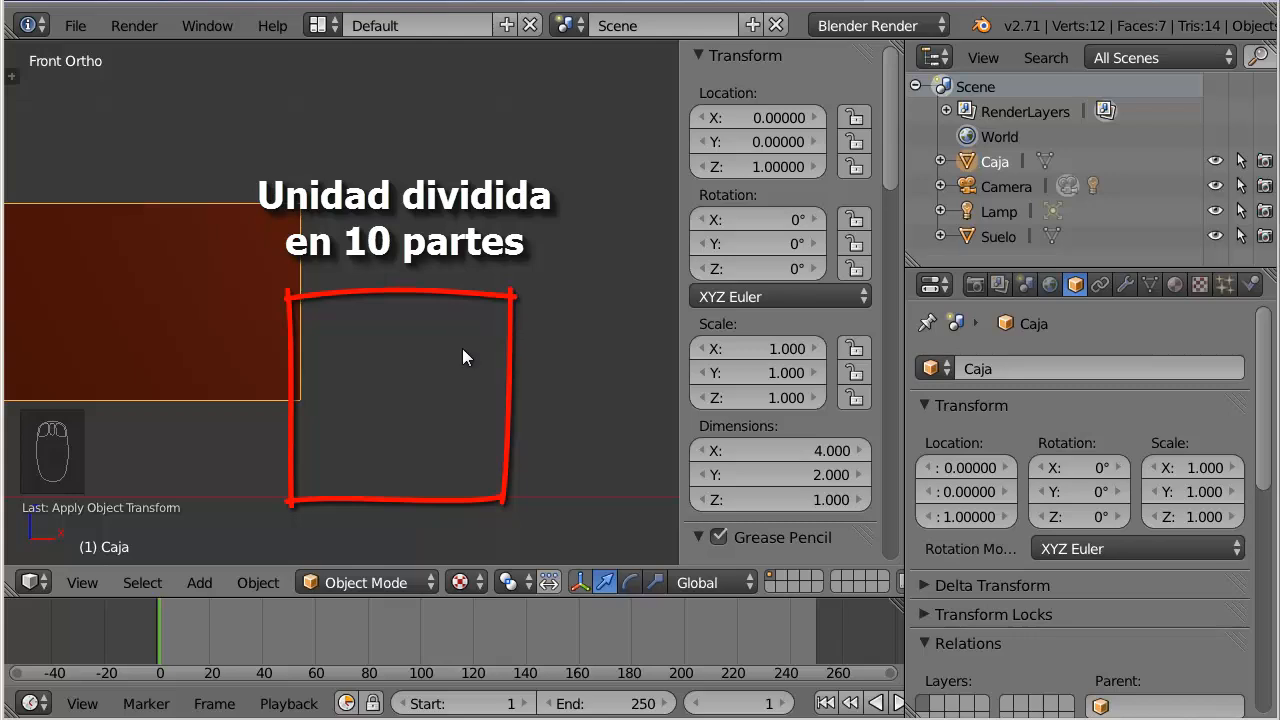
{"action": "key", "text": "g"}
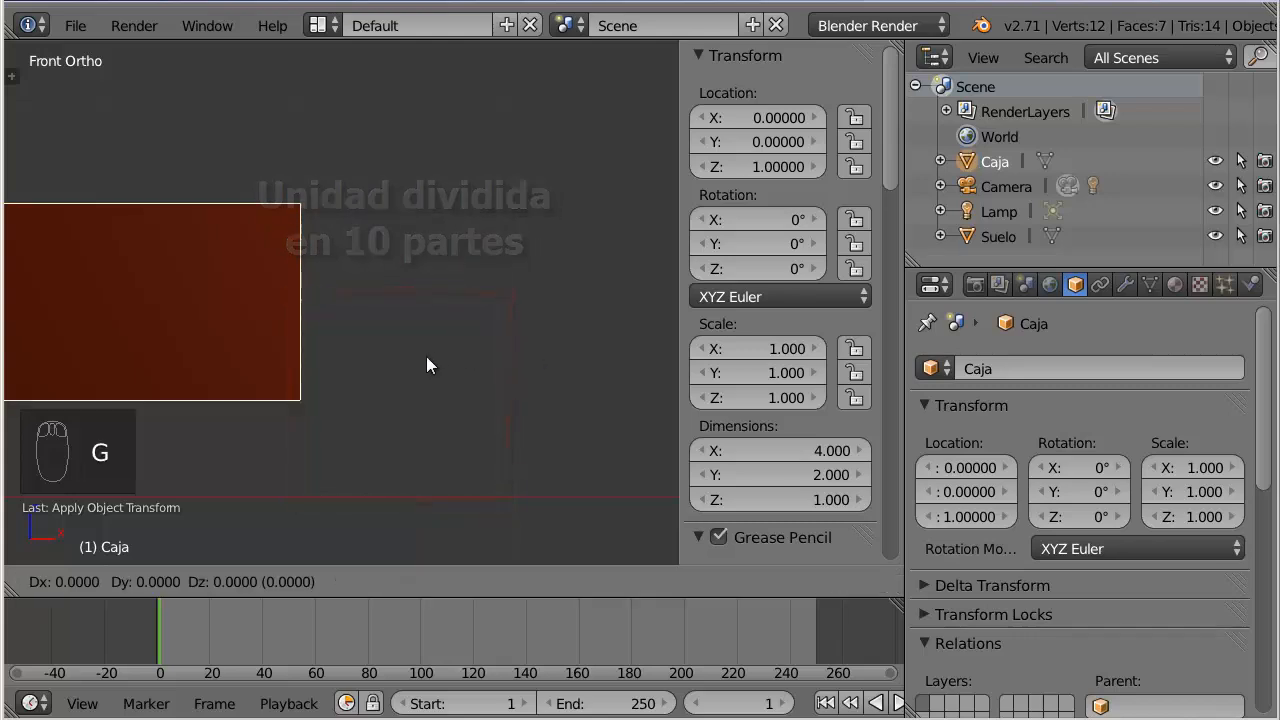
{"action": "key", "text": "x"}
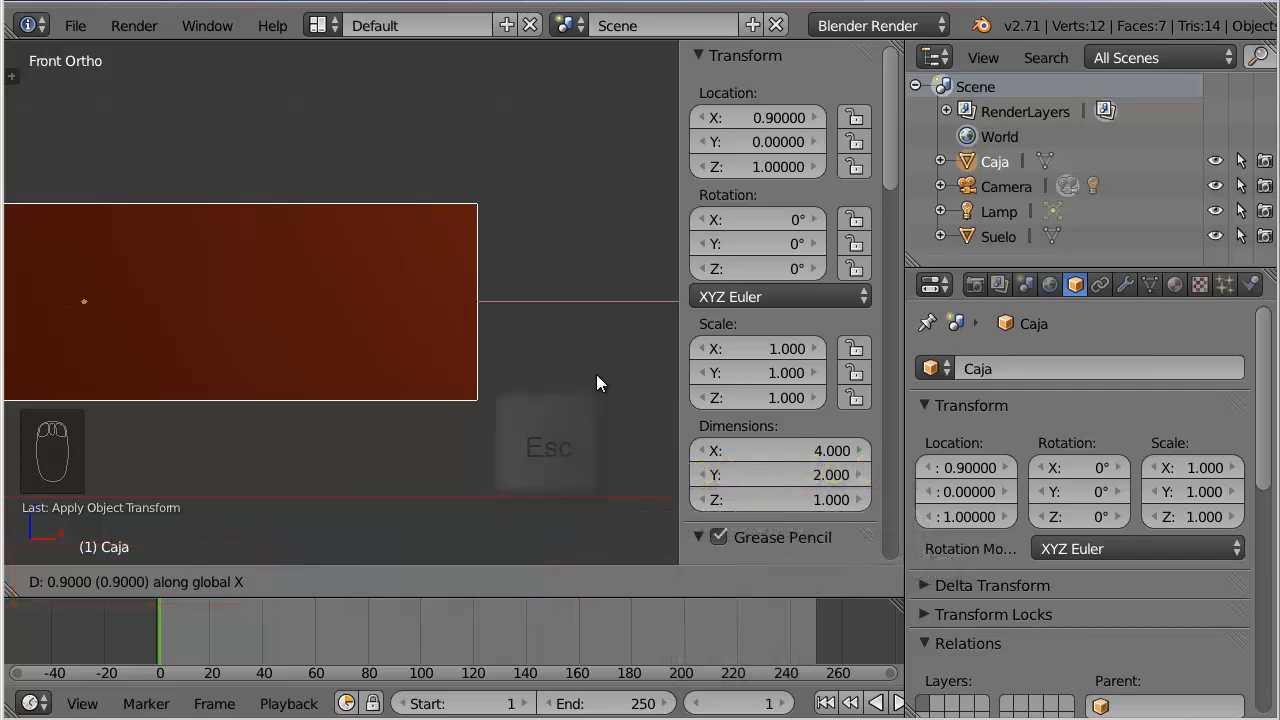
{"action": "key", "text": "Escape"}
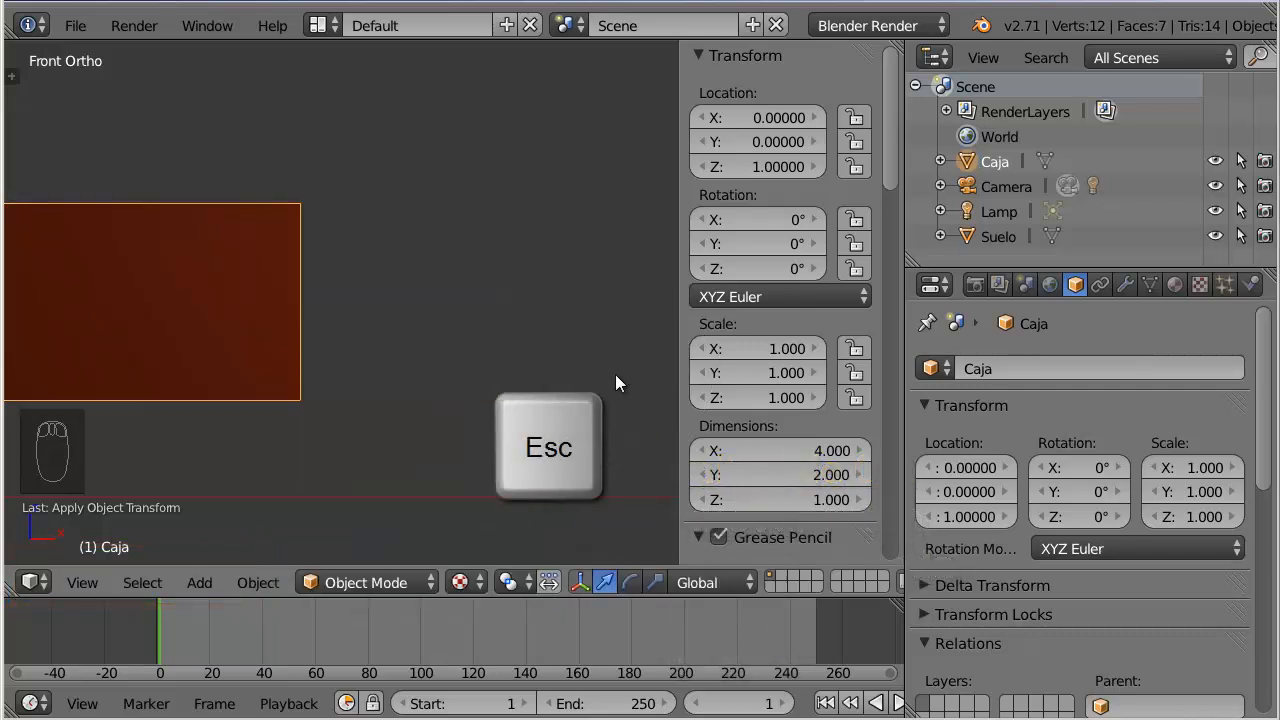
Step: Try moving the box along global X to about 2.52 using slow precision movement
{"action": "scroll", "coordinate": [453, 388], "scroll_direction": "down", "scroll_amount": 3}
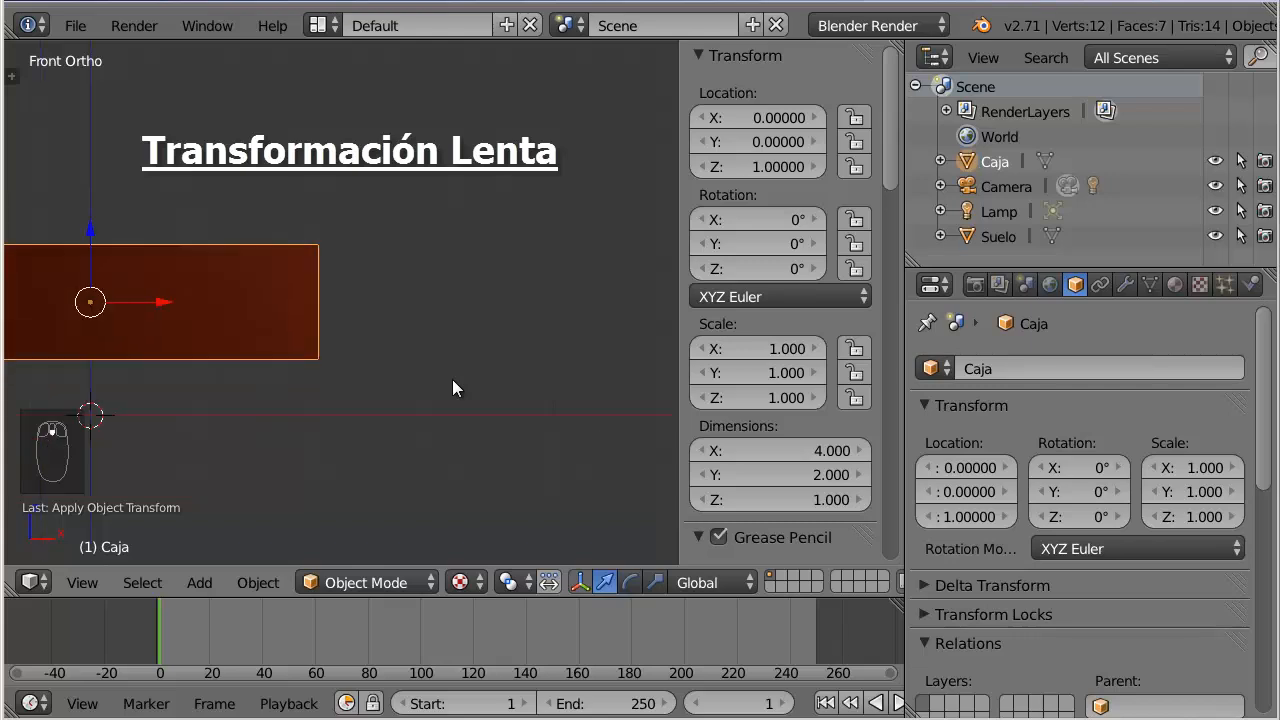
{"action": "scroll", "coordinate": [452, 388], "scroll_direction": "up", "scroll_amount": 1}
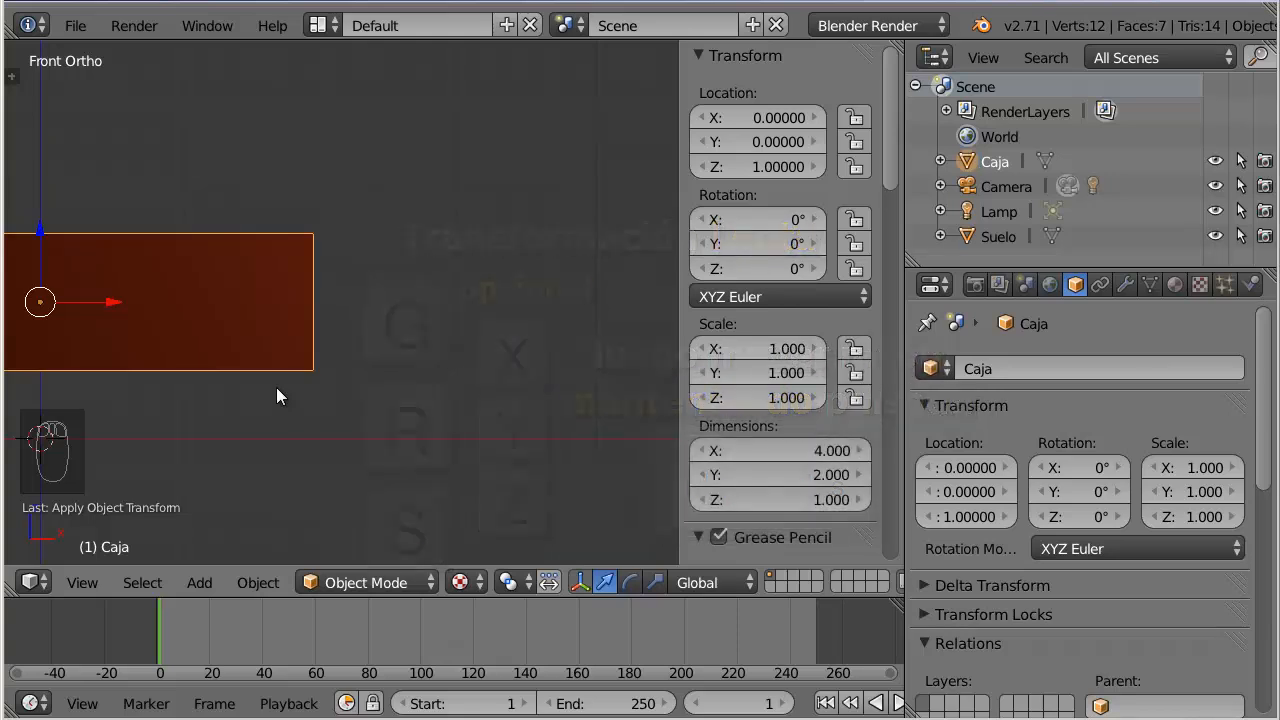
{"action": "key", "text": "g"}
{"action": "key", "text": "x"}
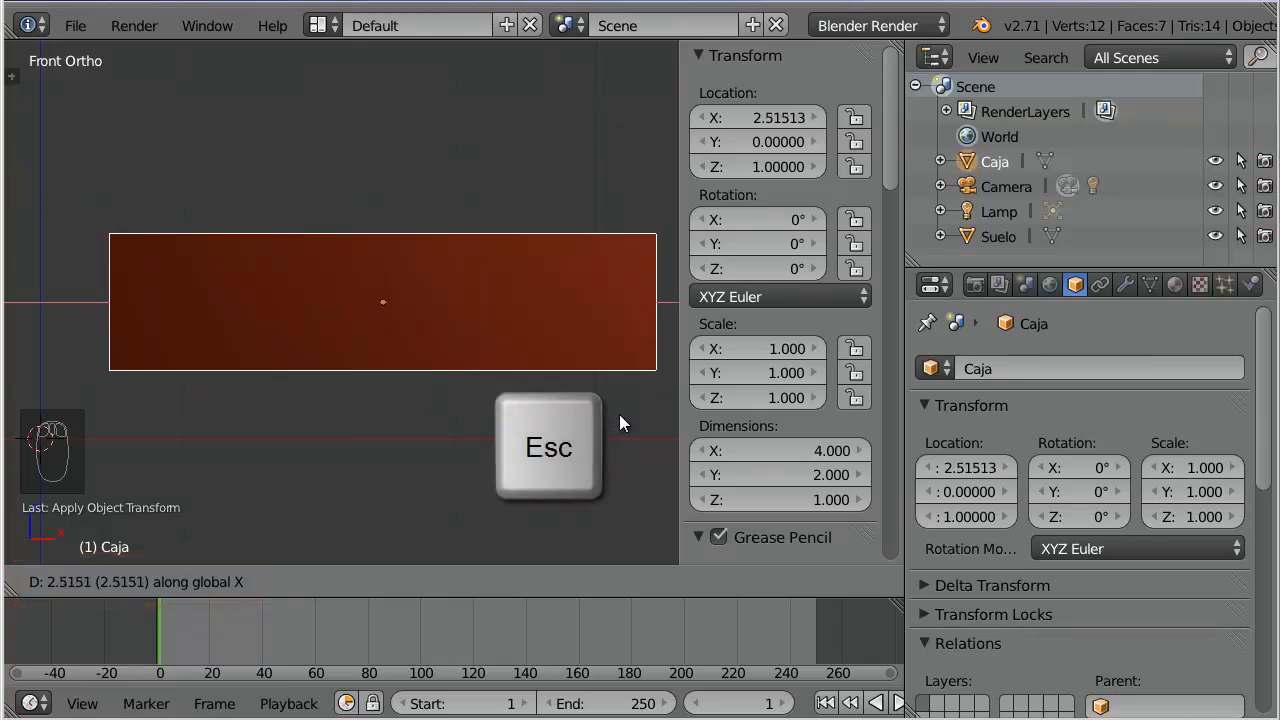
{"action": "key", "text": "Escape"}
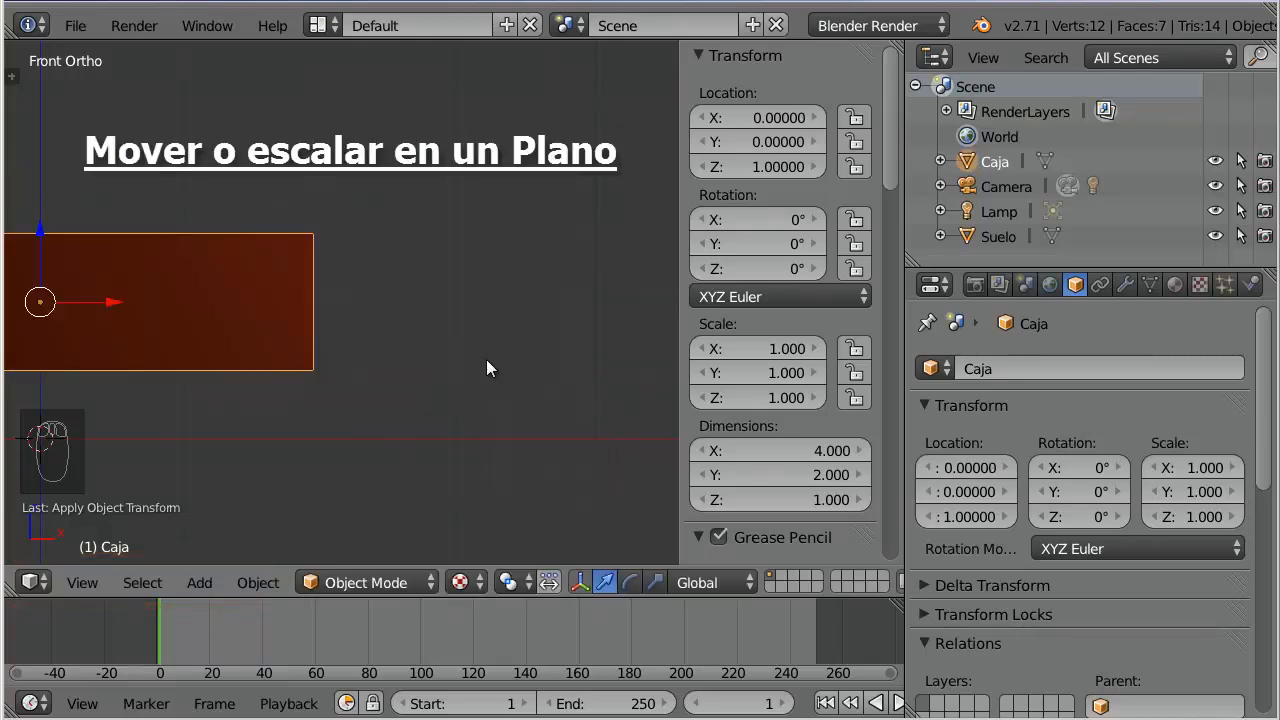
Step: In an angled 3D view, try moving the box within the horizontal XY plane to about X 2.7, Y 2.0, with Z locked
{"action": "scroll", "coordinate": [486, 359], "scroll_direction": "down", "scroll_amount": 1}
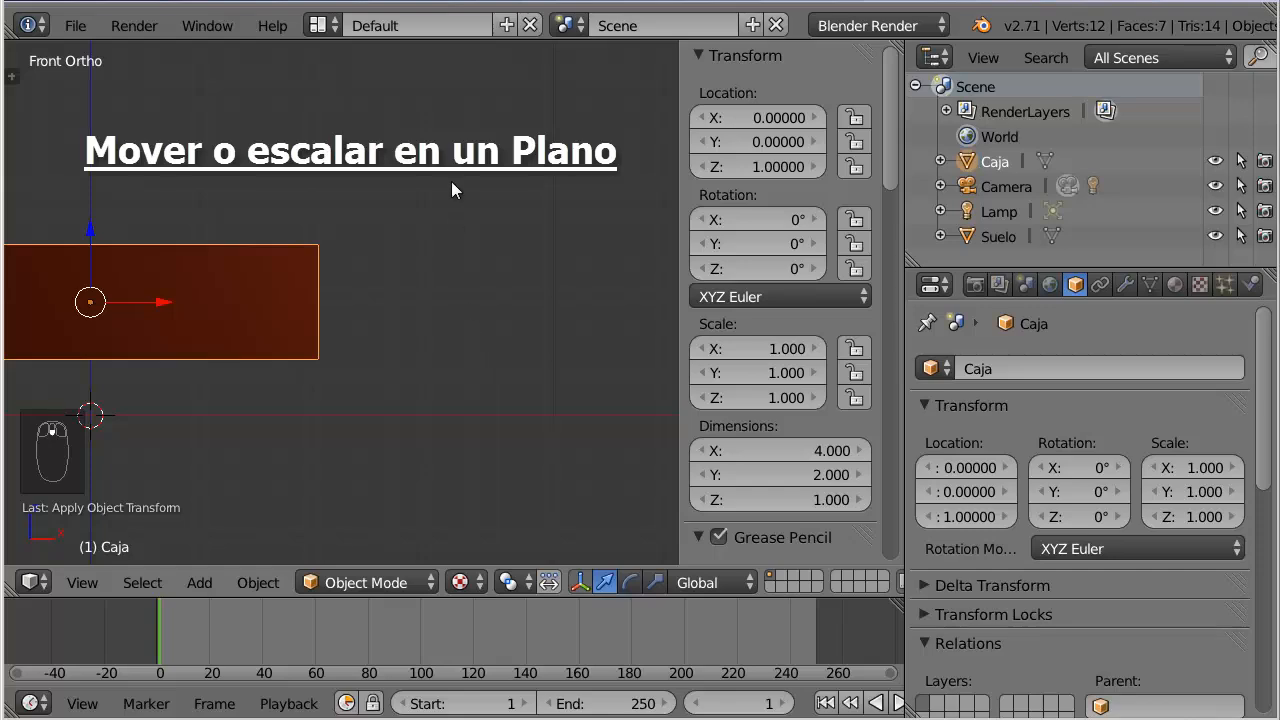
{"action": "middle_click_drag", "start_coordinate": [441, 184], "coordinate": [384, 263]}
{"action": "scroll", "coordinate": [387, 262], "scroll_direction": "down", "scroll_amount": 2}
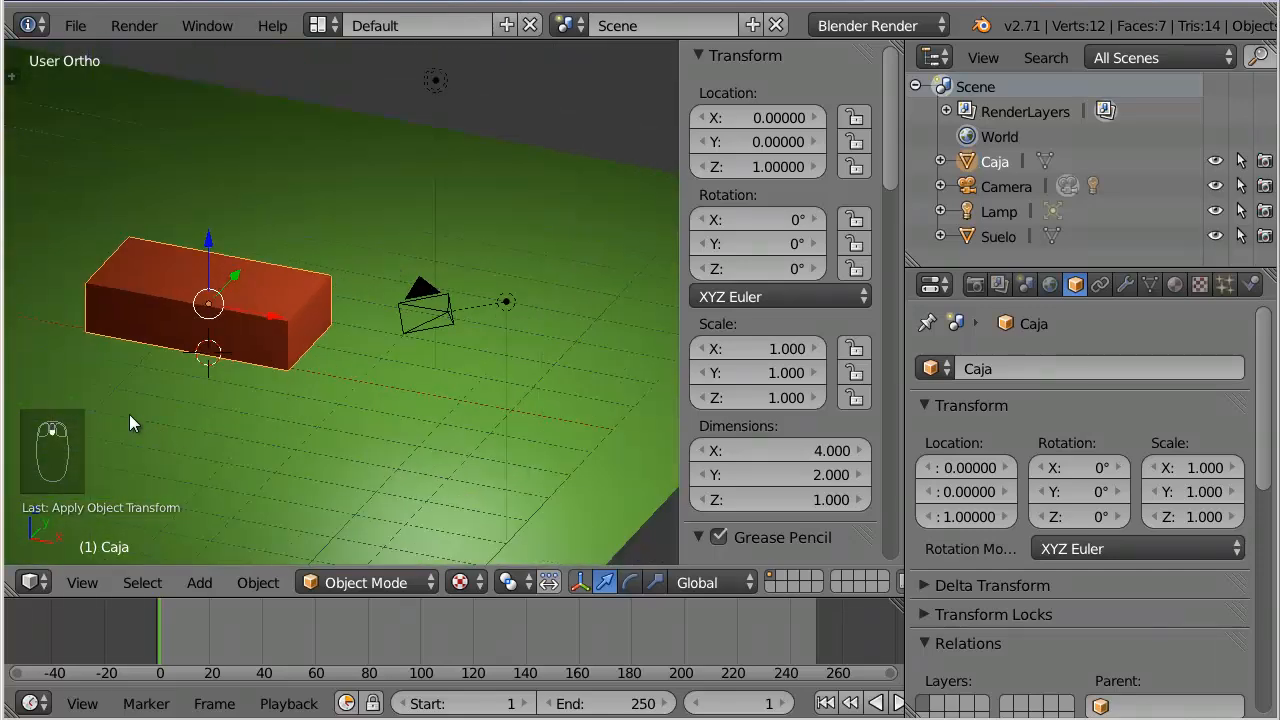
{"action": "middle_click_drag", "start_coordinate": [131, 421], "coordinate": [300, 357], "text": "shift"}
{"action": "scroll", "coordinate": [301, 358], "scroll_direction": "up", "scroll_amount": 1}
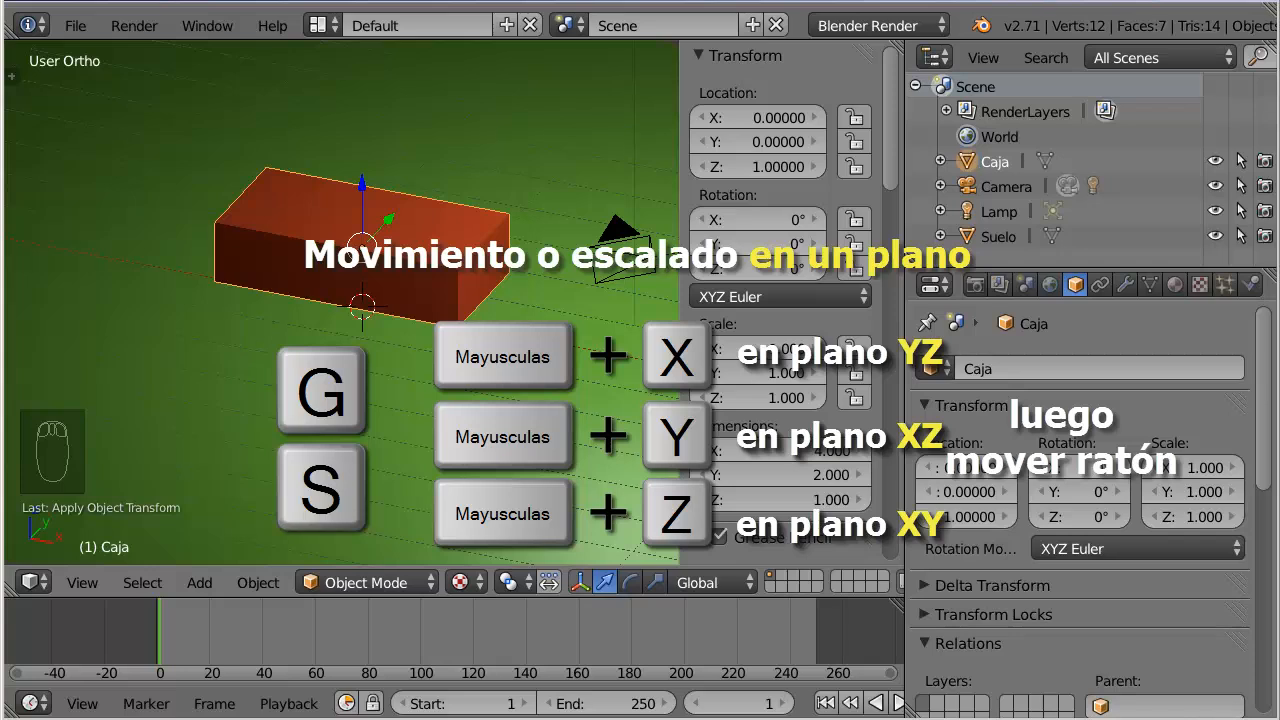
{"action": "scroll", "coordinate": [301, 358], "scroll_direction": "down", "scroll_amount": 2}
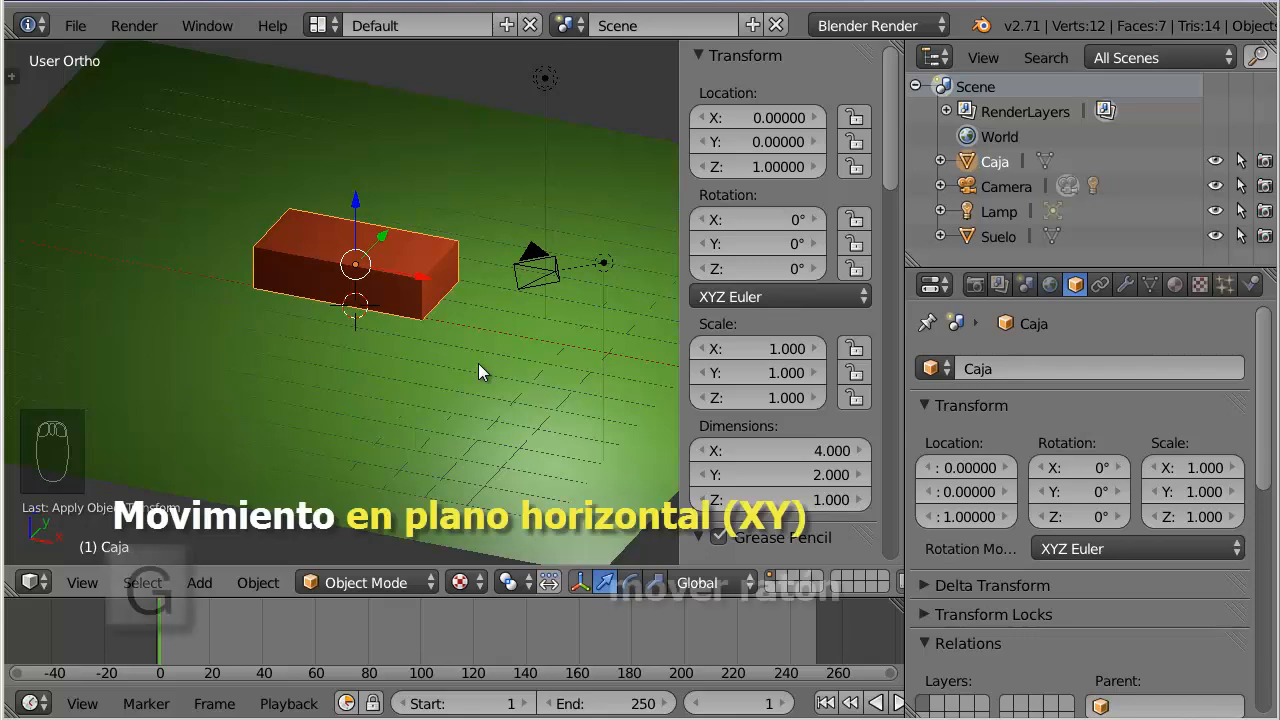
{"action": "key", "text": "g"}
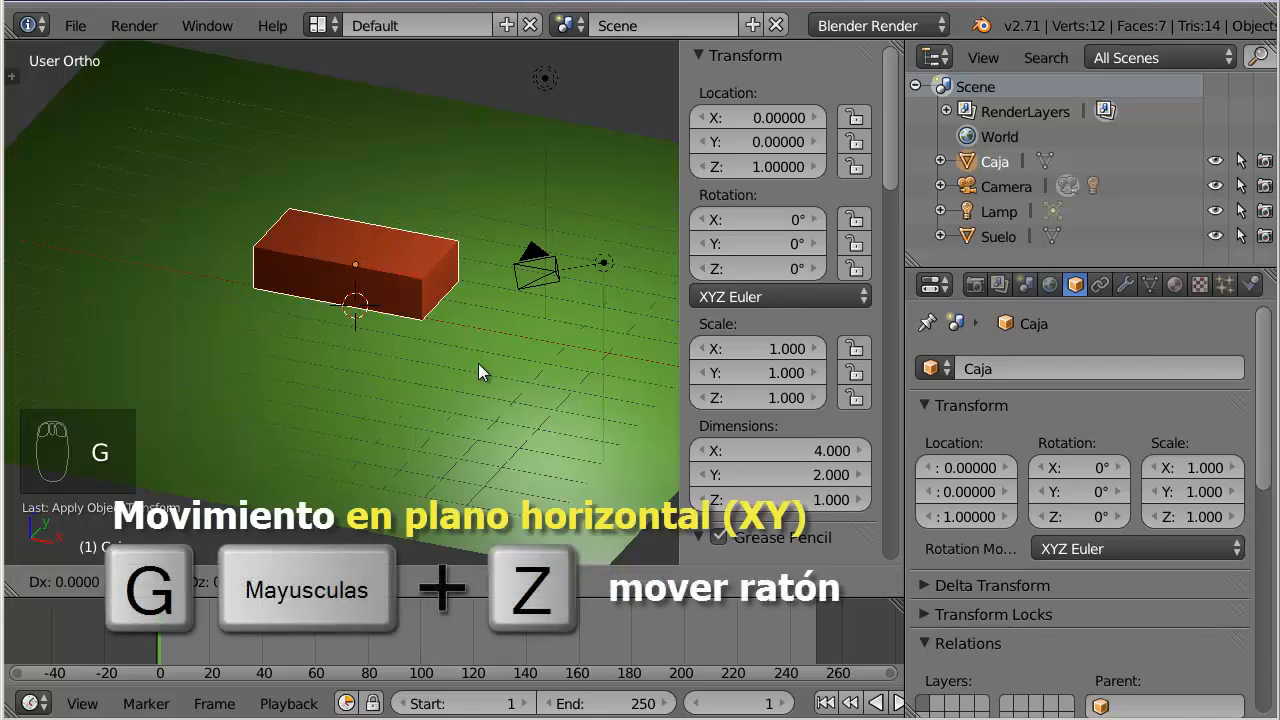
{"action": "key", "text": "shift+z"}
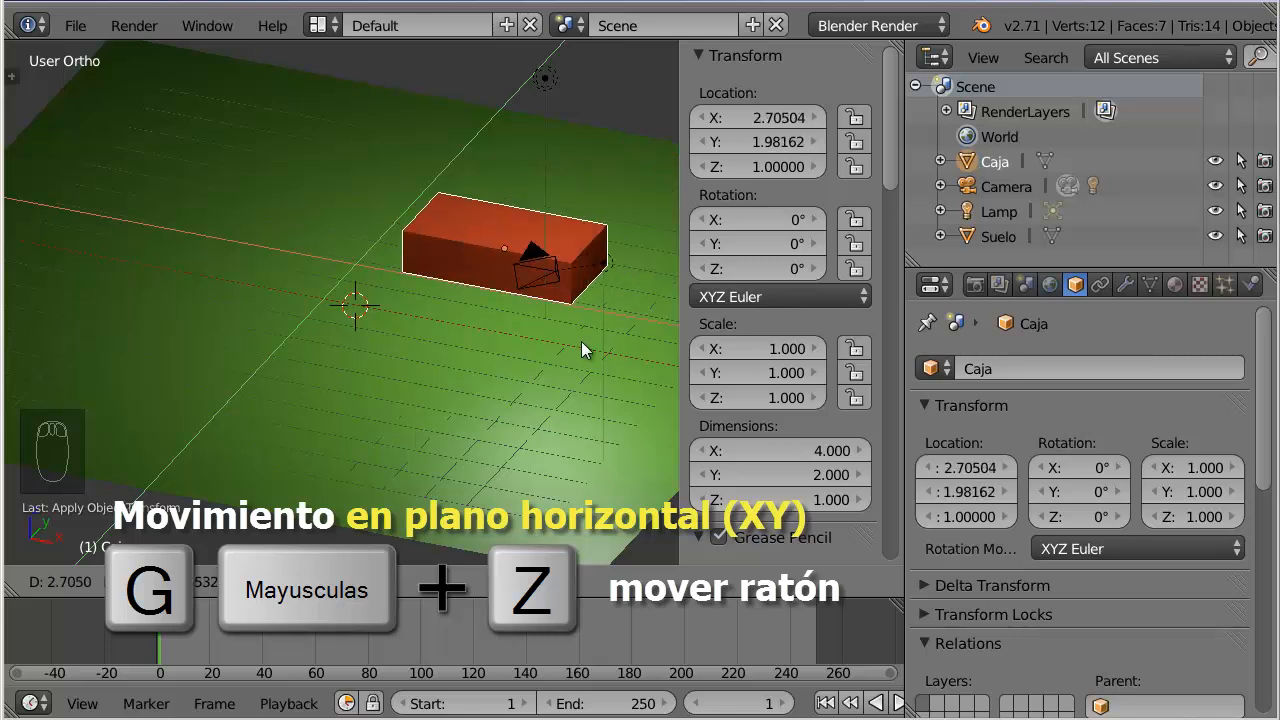
{"action": "key", "text": "Escape"}
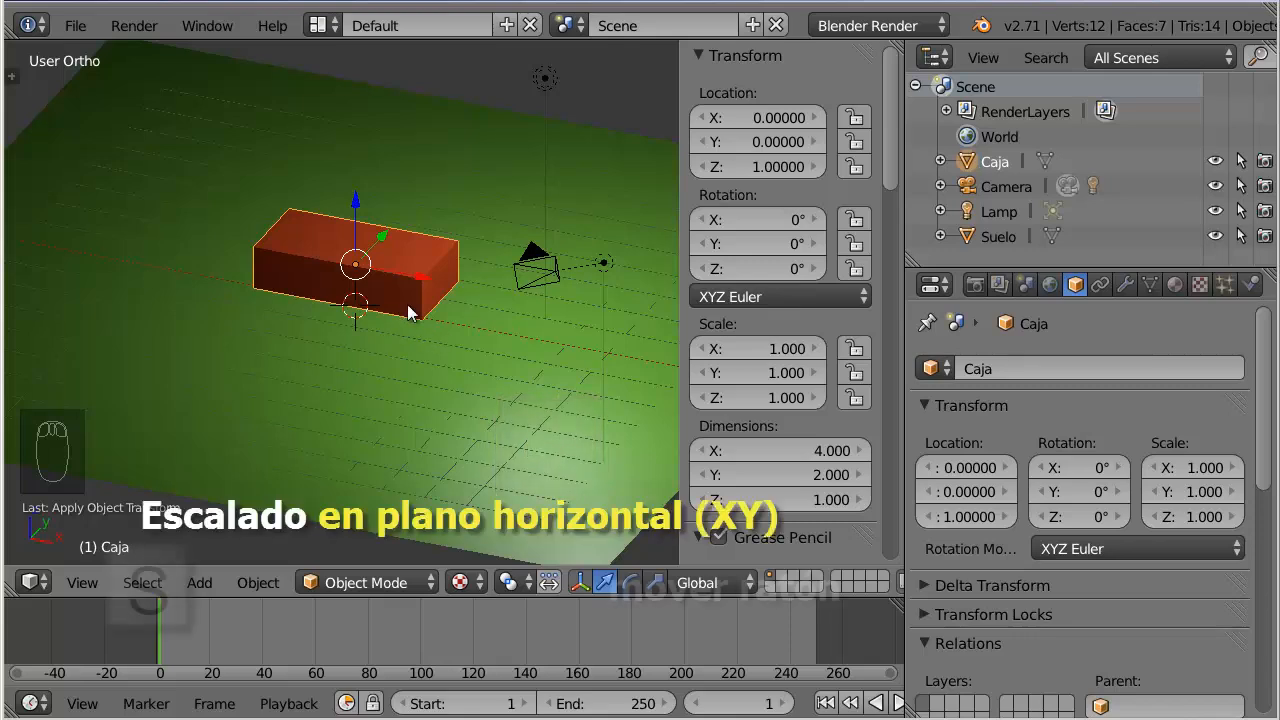
Step: Try scaling the box in the horizontal XY plane by about 3.18, keeping its Z size locked
{"action": "key", "text": "s"}
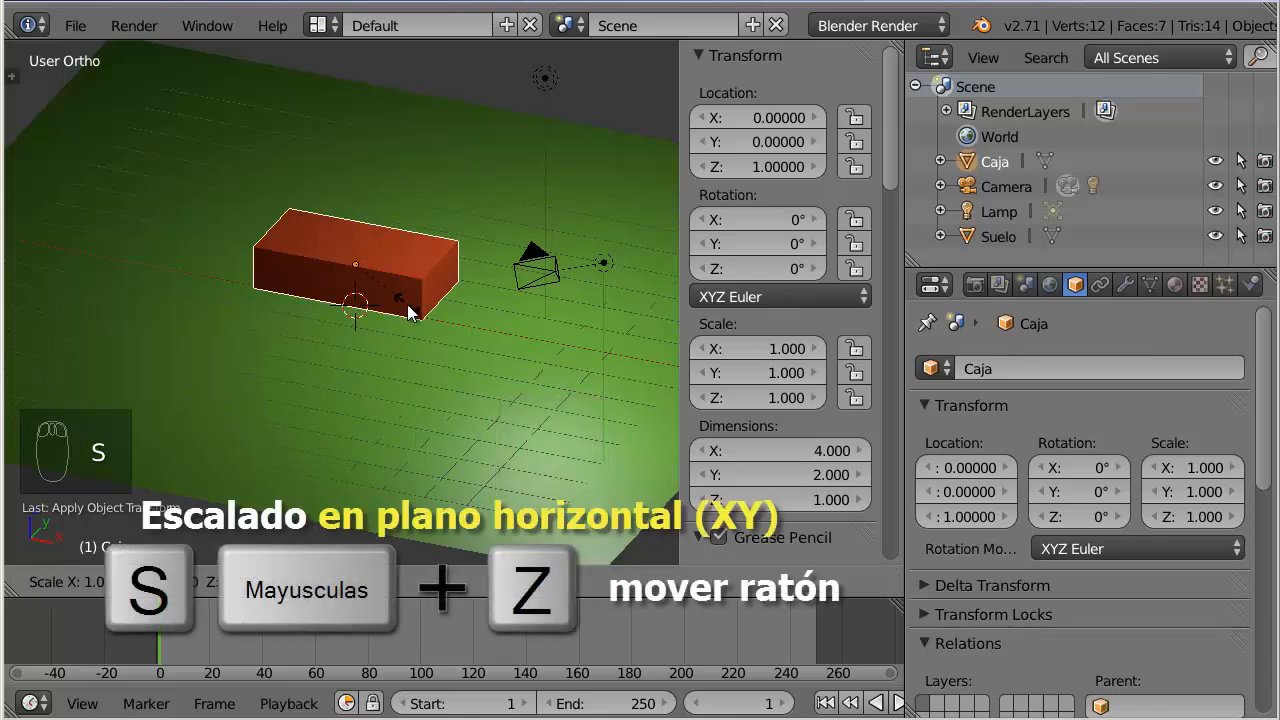
{"action": "key", "text": "shift+z"}
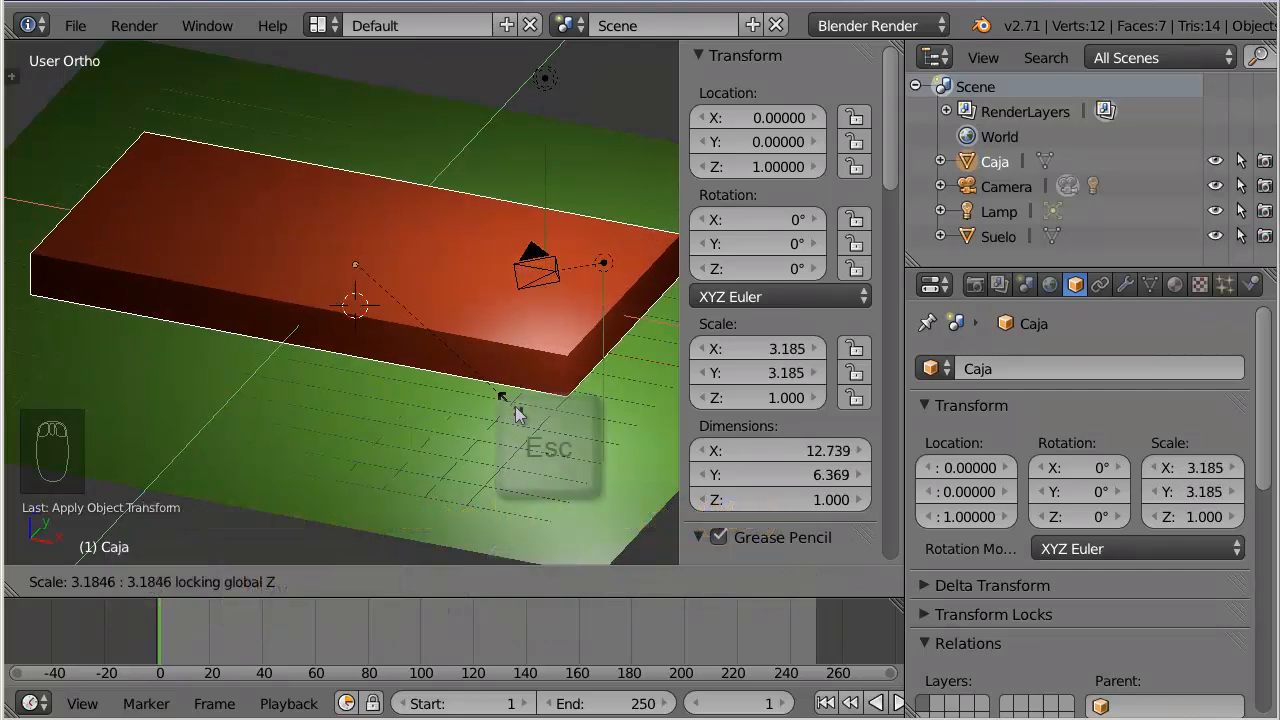
{"action": "key", "text": "Escape"}
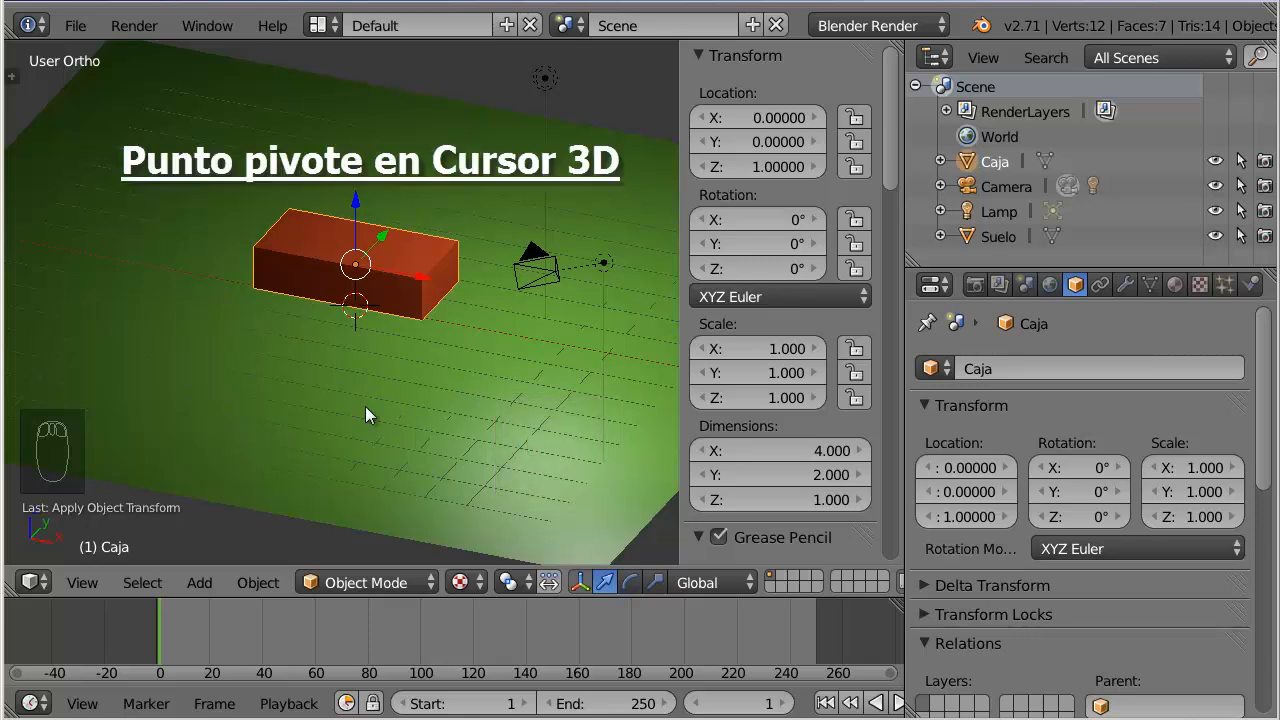
Step: Show the box and the 3D cursor in close-up front view and open the pivot point choices
{"action": "middle_click_drag", "start_coordinate": [365, 406], "coordinate": [441, 431]}
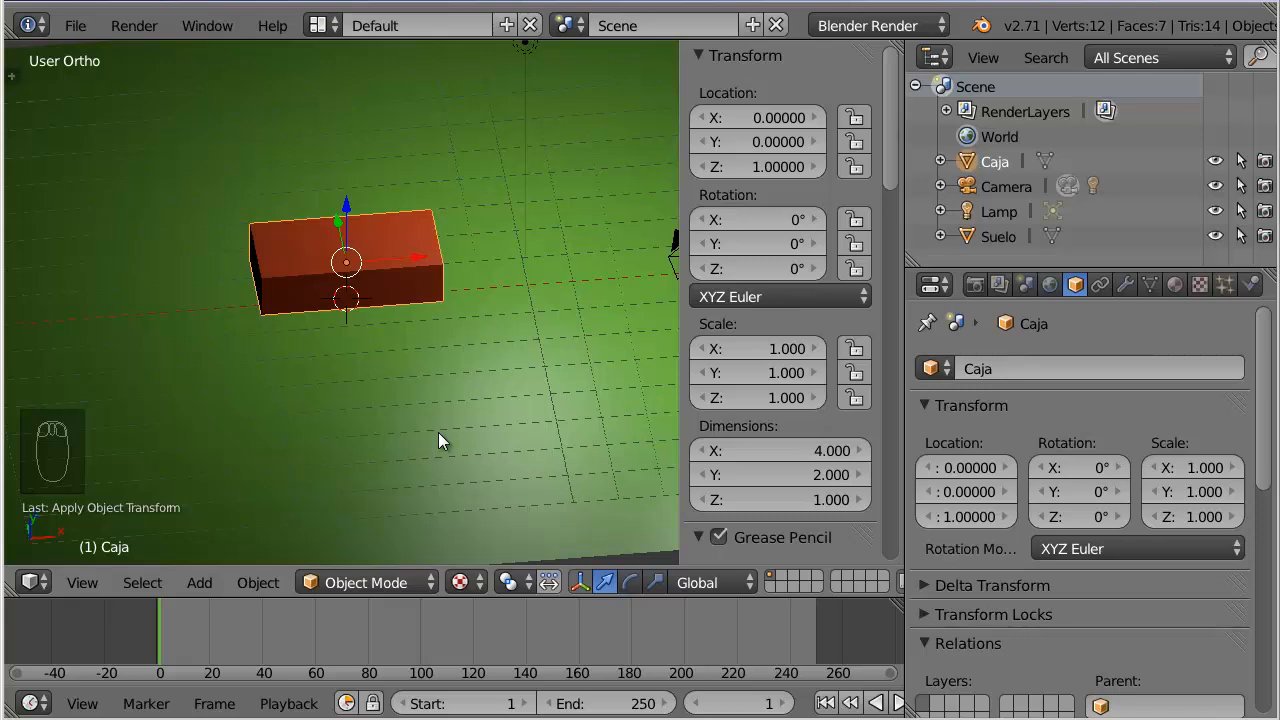
{"action": "key", "text": "KP_1"}
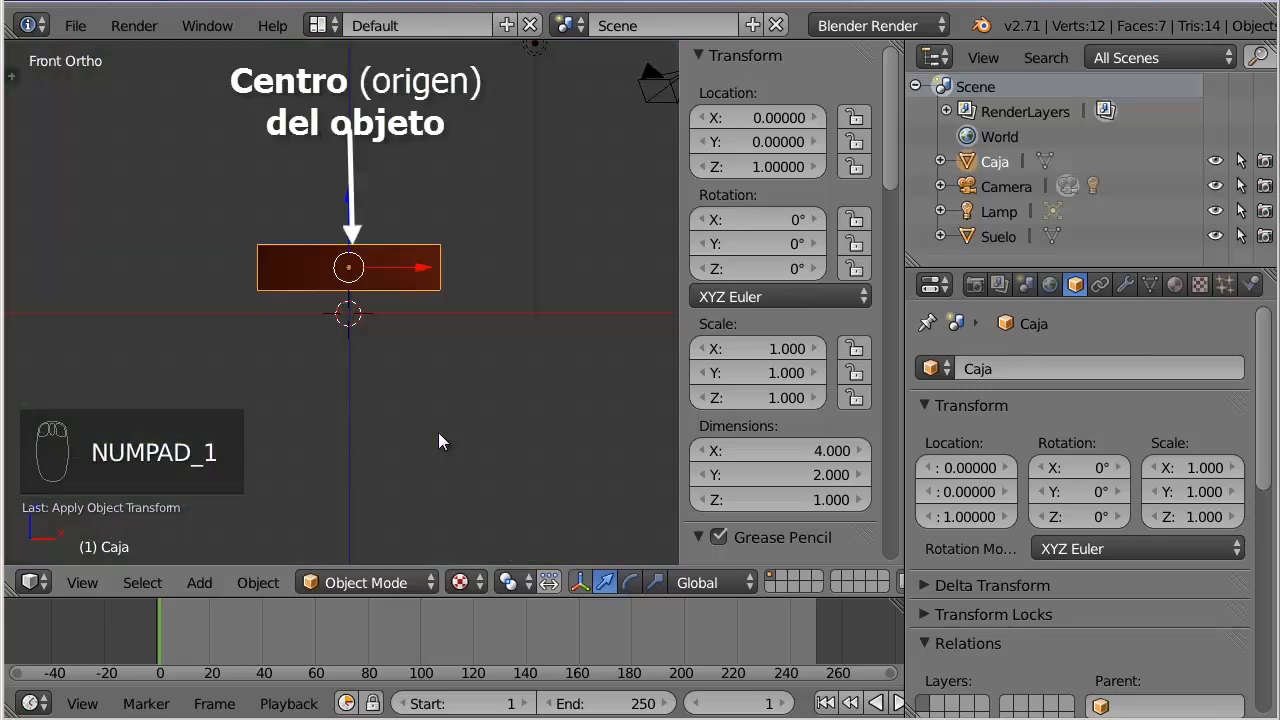
{"action": "scroll", "coordinate": [403, 379], "scroll_direction": "up", "scroll_amount": 2}
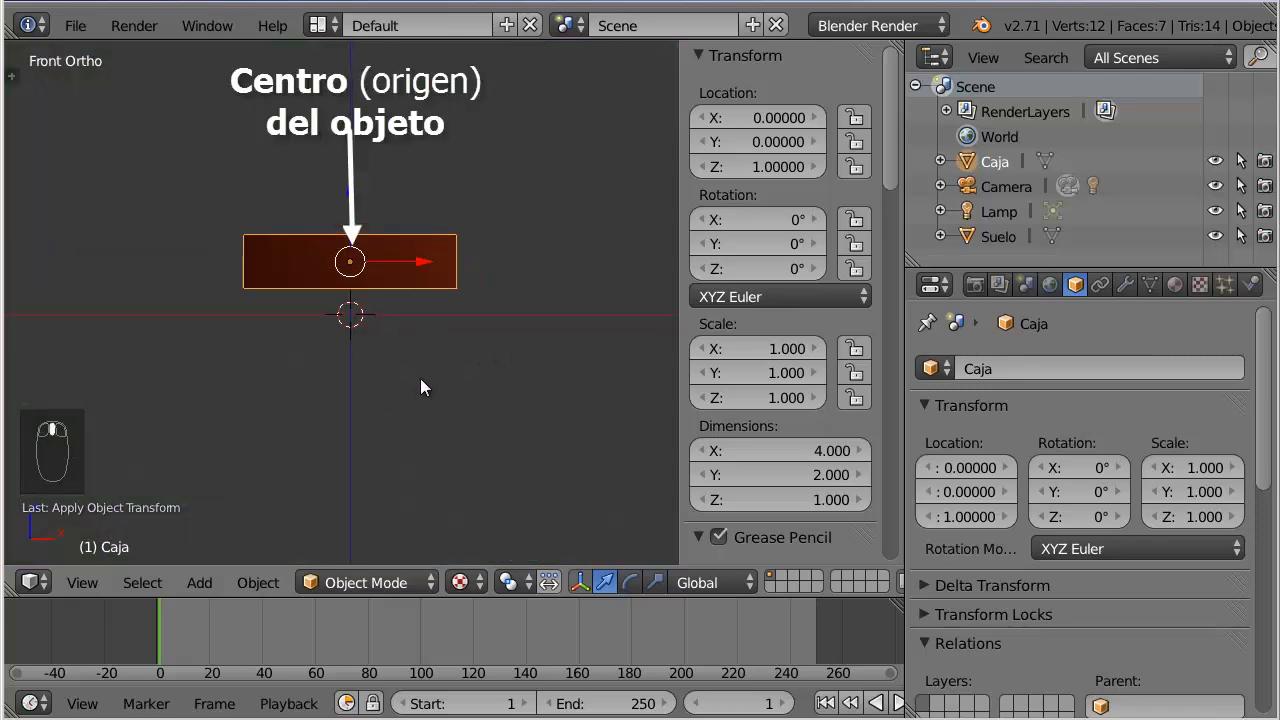
{"action": "middle_click_drag", "start_coordinate": [449, 346], "coordinate": [334, 371], "text": "shift"}
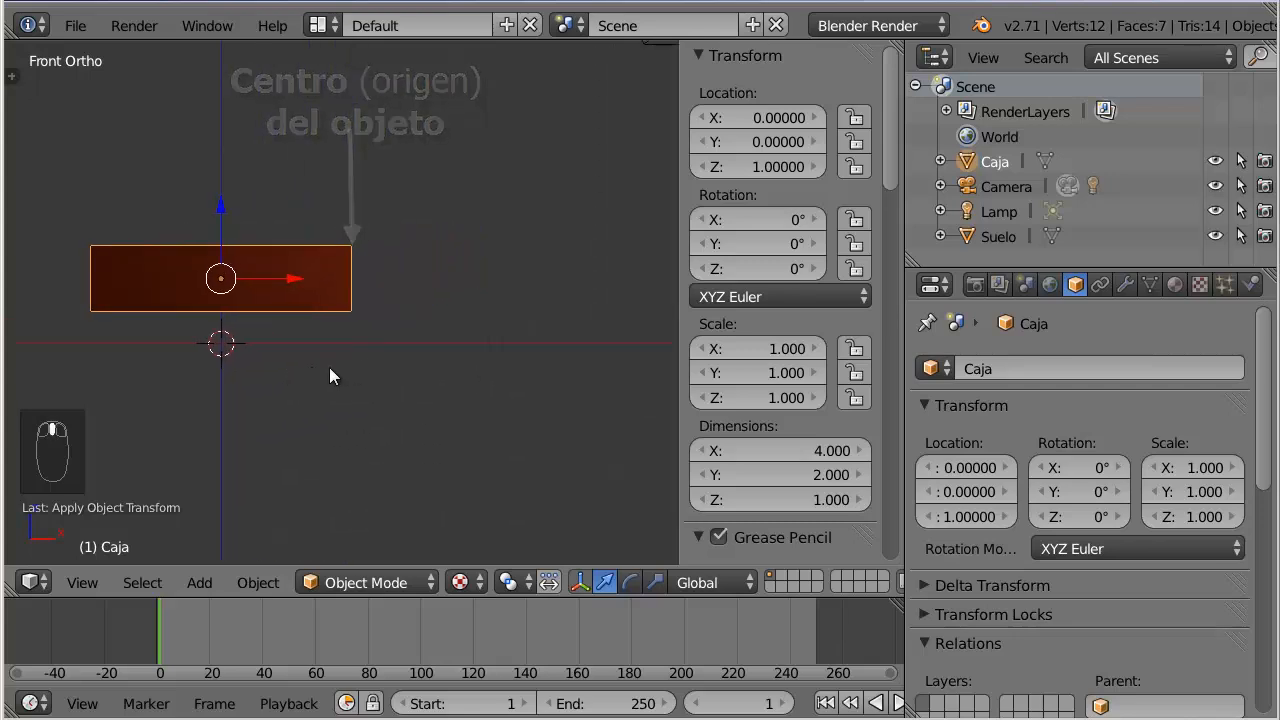
{"action": "scroll", "coordinate": [334, 371], "scroll_direction": "up", "scroll_amount": 1}
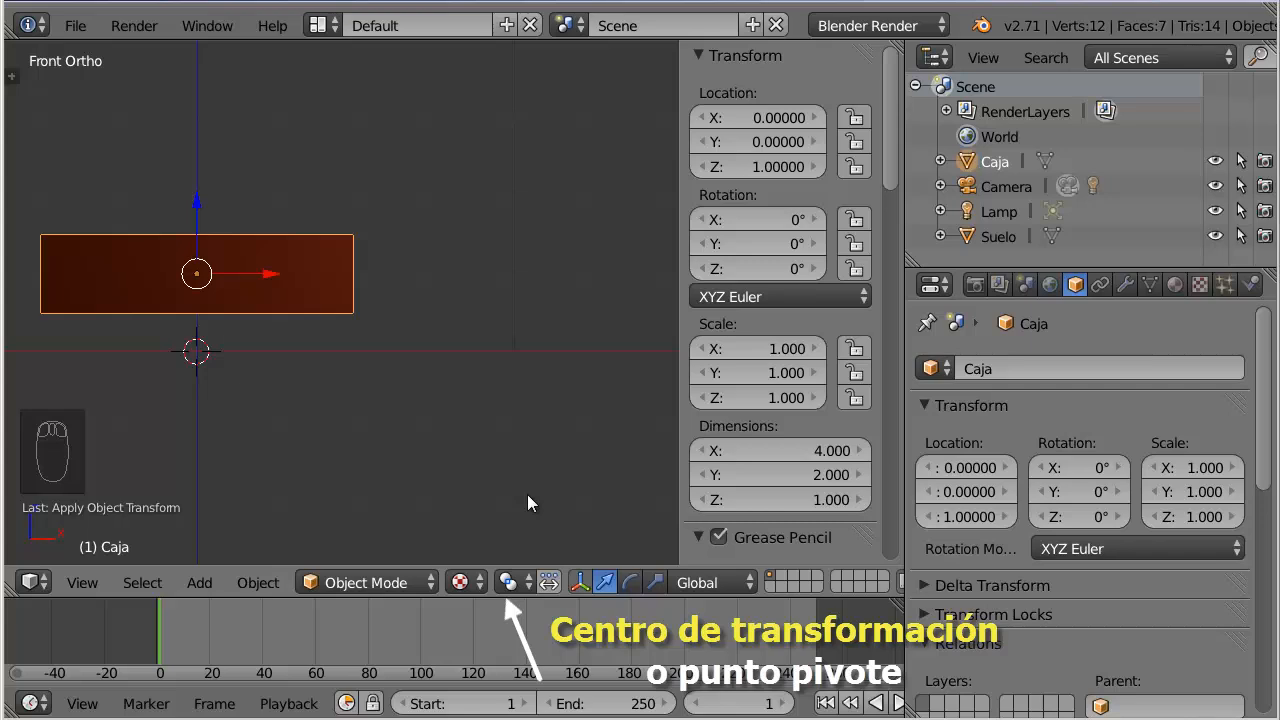
{"action": "left_click", "coordinate": [525, 591]}
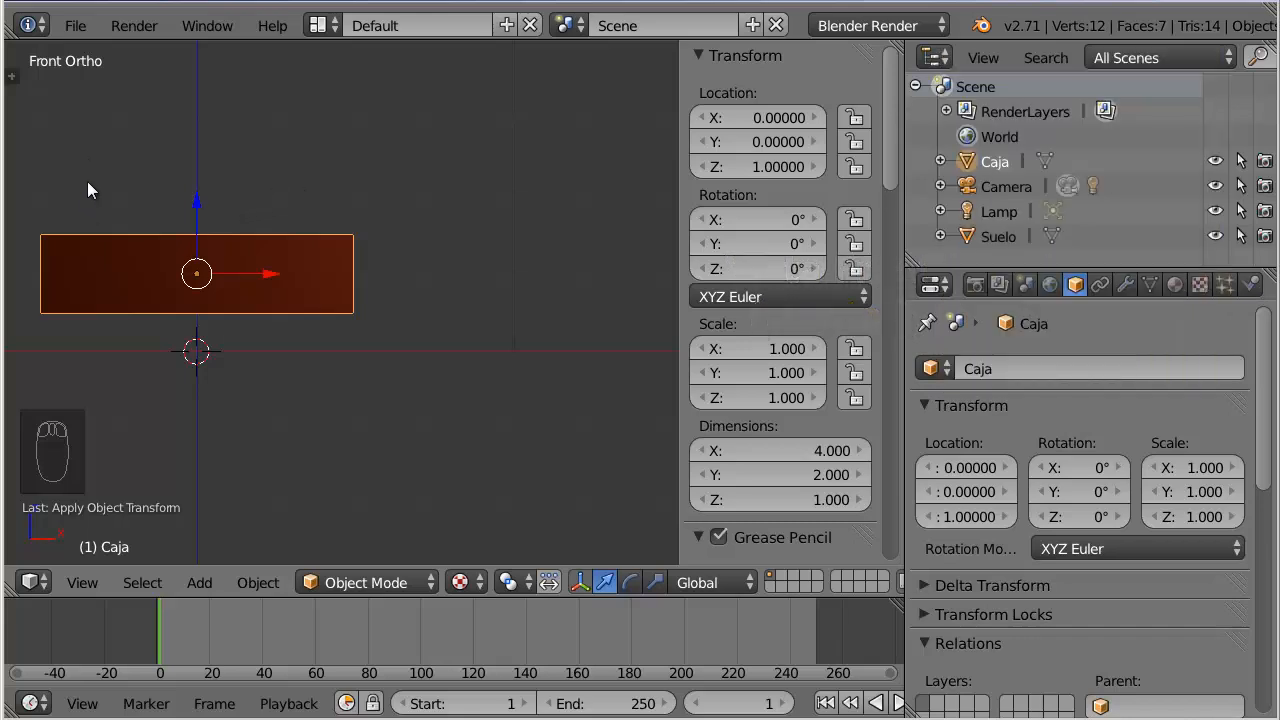
Step: Place the 3D cursor above the box's upper-left corner and rotate the box about 22.6° around it, using 3D Cursor as pivot point
{"action": "left_click", "coordinate": [91, 151]}
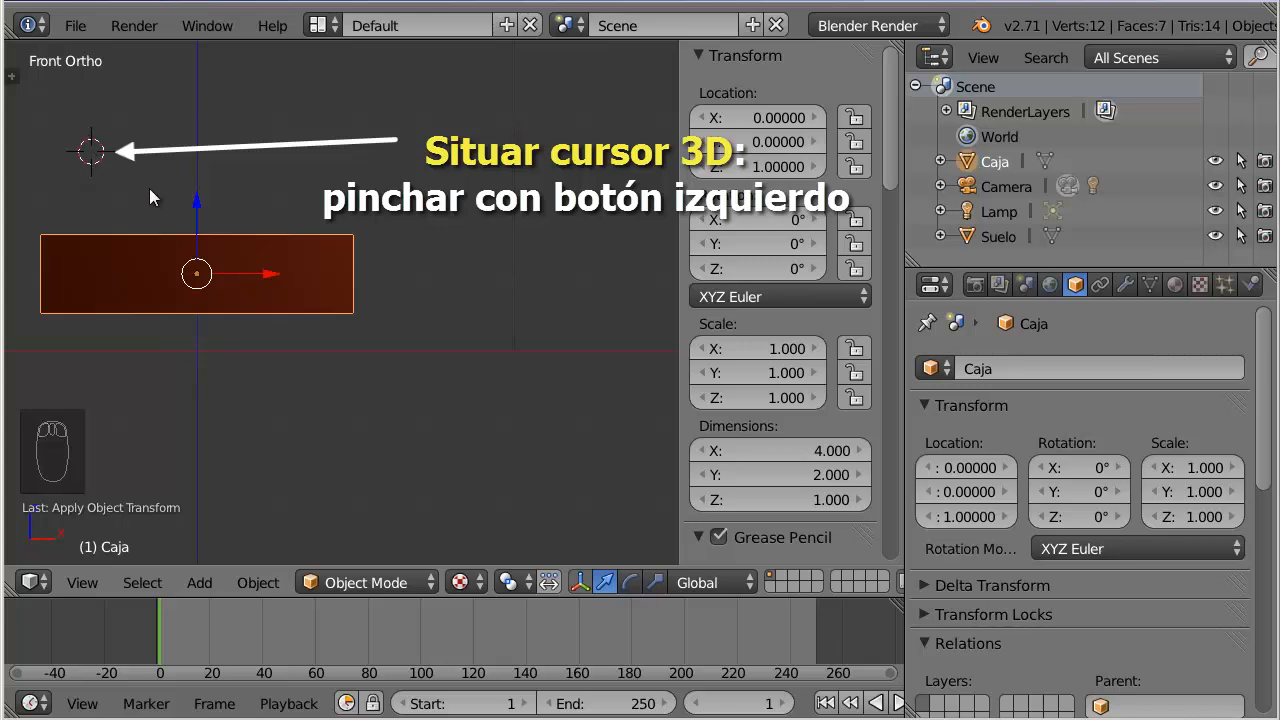
{"action": "left_click", "coordinate": [519, 580]}
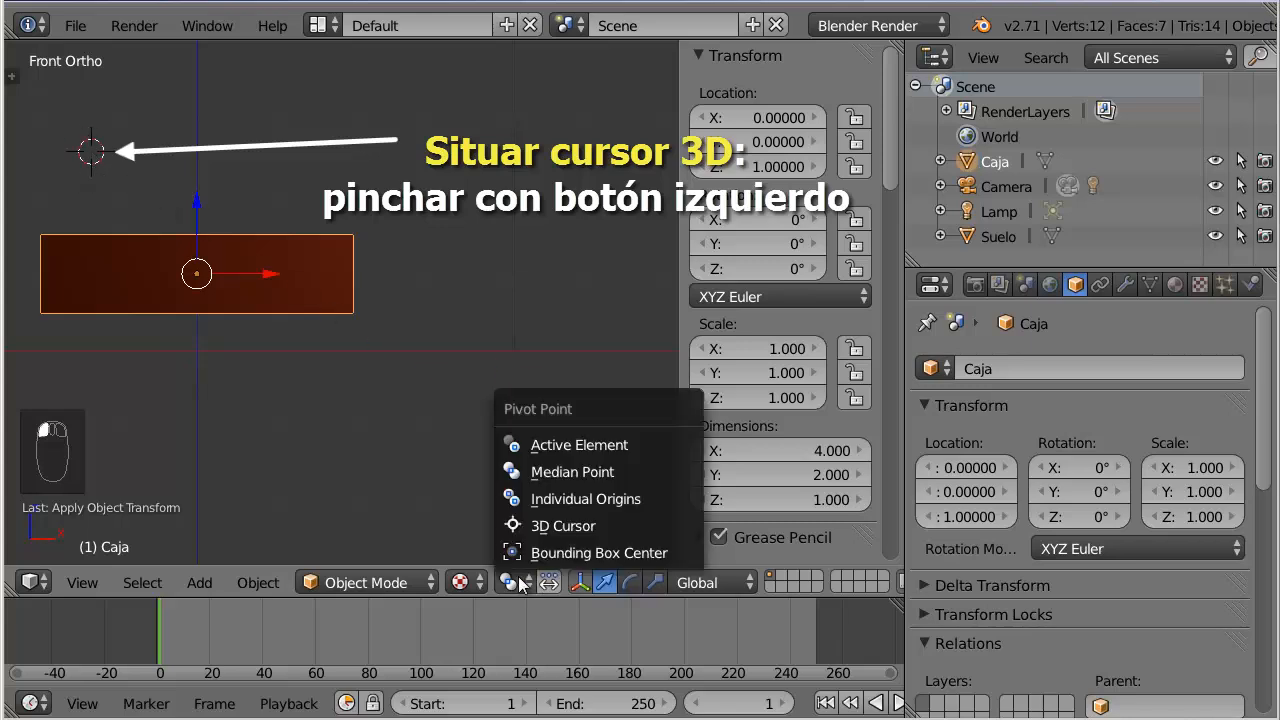
{"action": "left_click", "coordinate": [534, 526]}
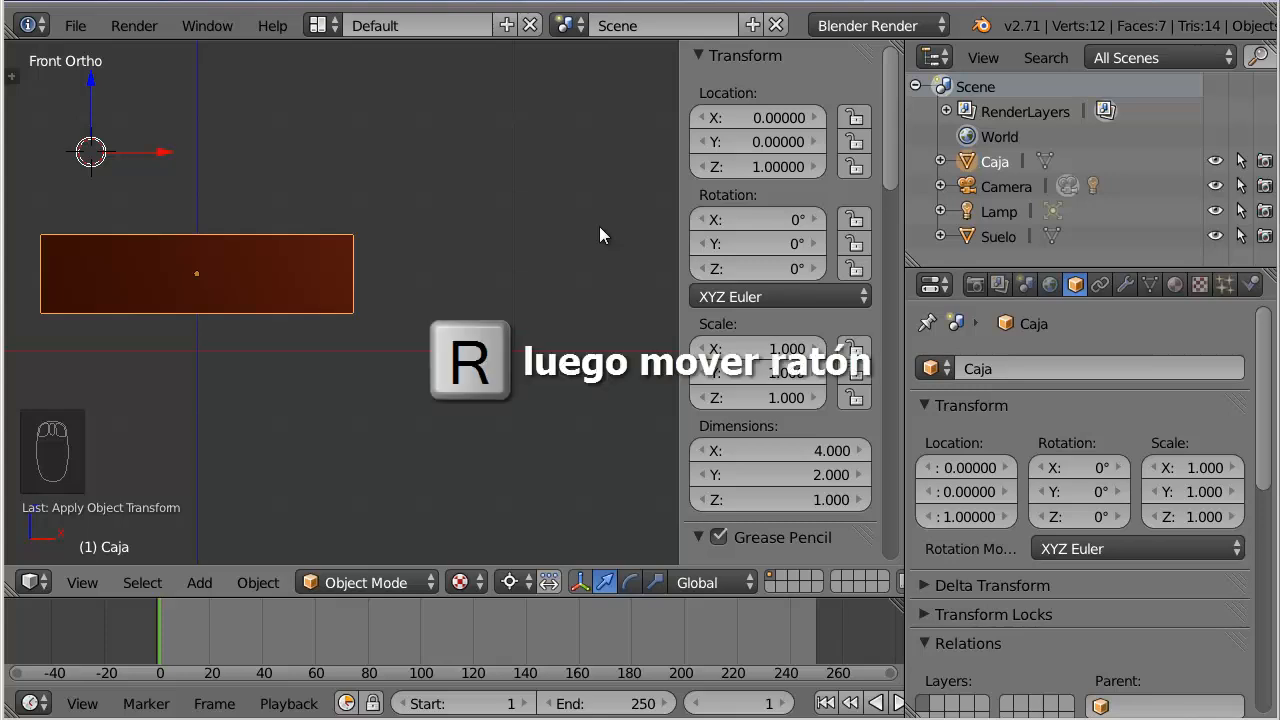
{"action": "key", "text": "r"}
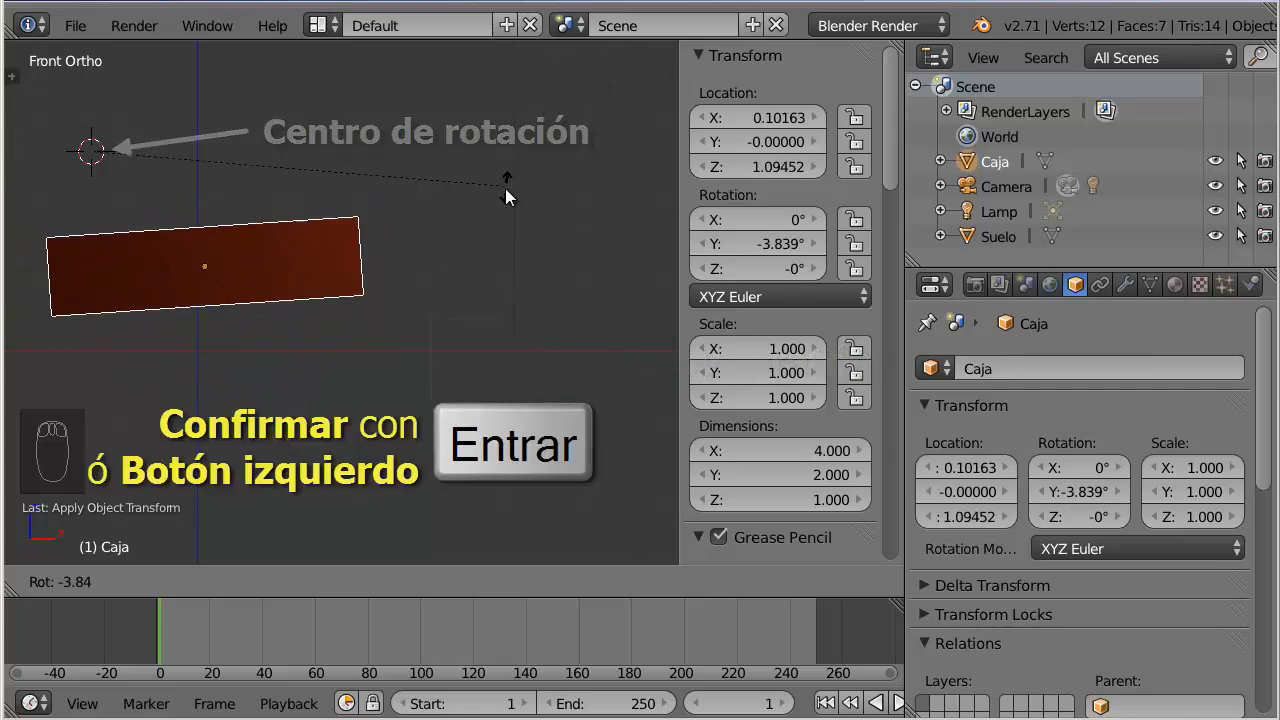
{"action": "left_click", "coordinate": [432, 356]}
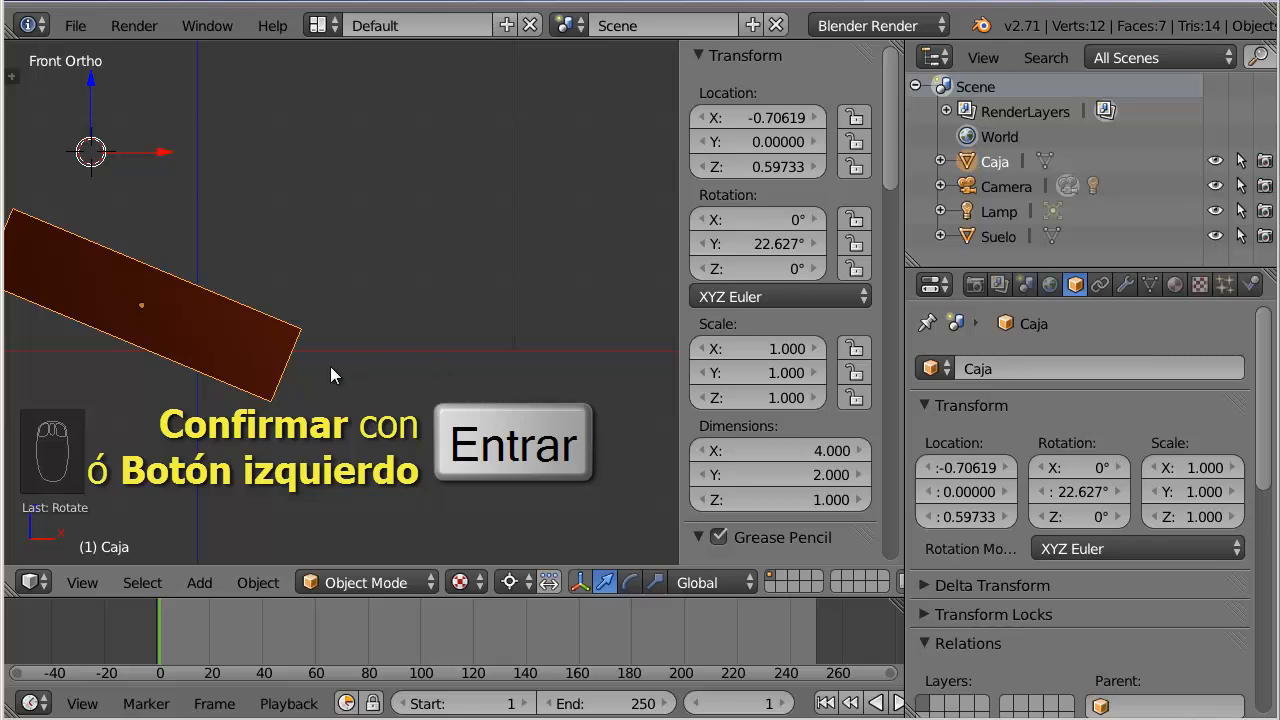
Step: Place the 3D cursor on the tilted box's upper-left corner and scale the box uniformly by about 1.2 around it
{"action": "middle_click_drag", "start_coordinate": [392, 361], "coordinate": [529, 375], "text": "shift"}
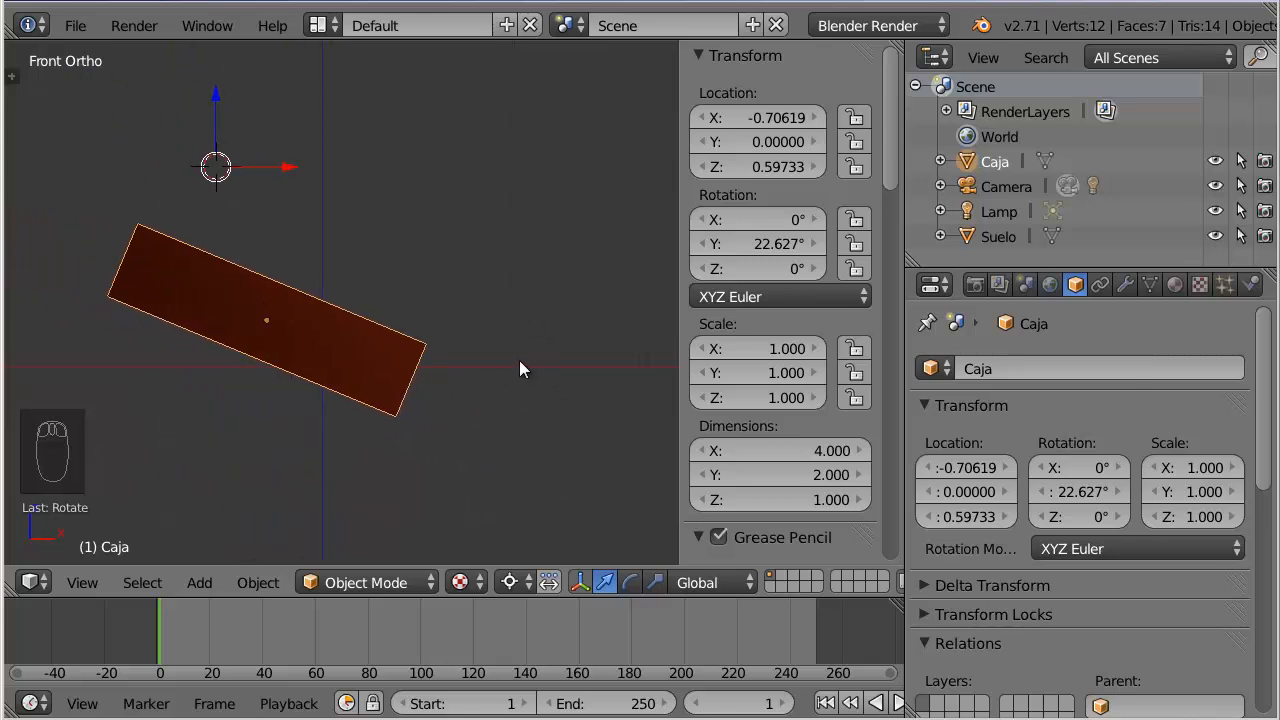
{"action": "left_click", "coordinate": [139, 223]}
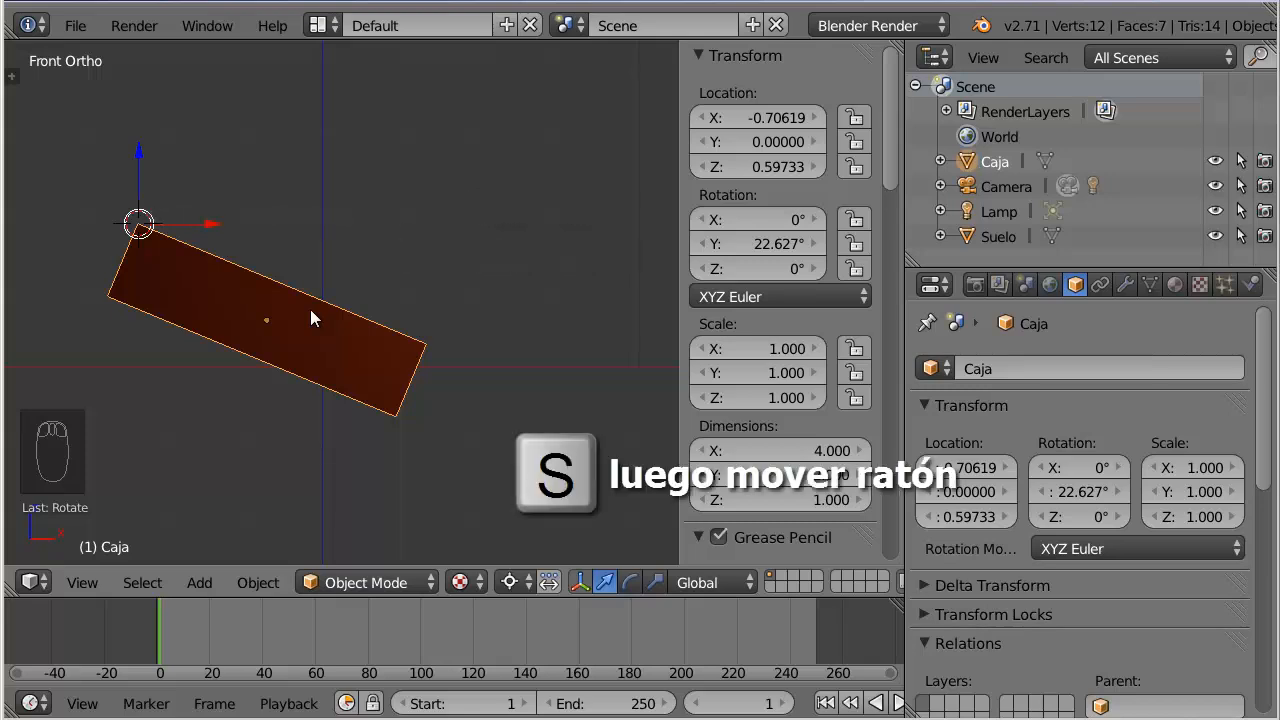
{"action": "key", "text": "s"}
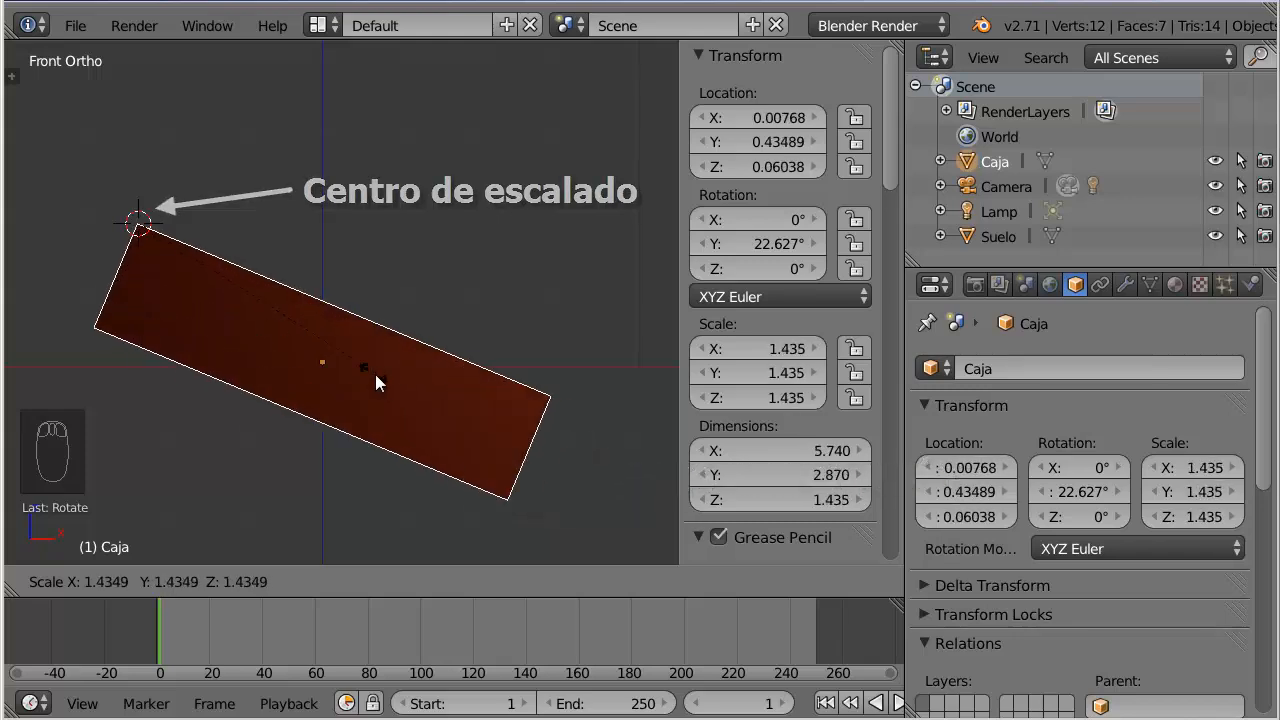
{"action": "key", "text": "Return"}
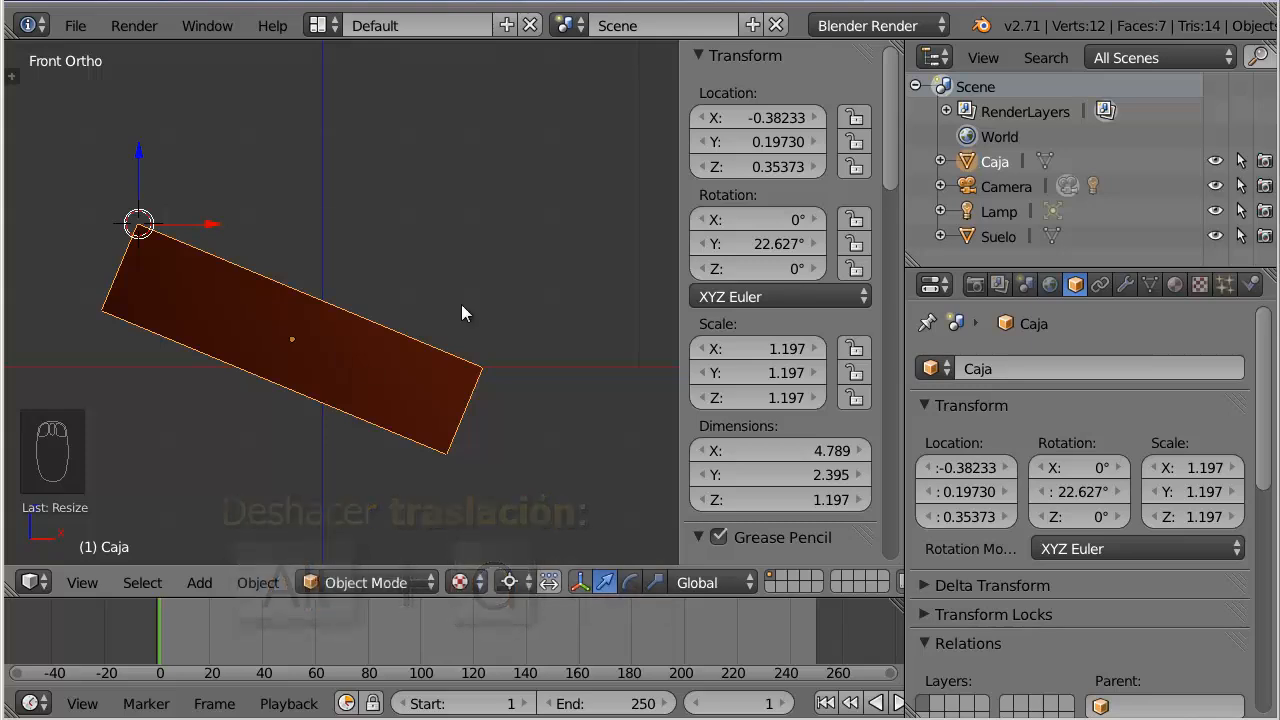
Step: Clear the box's location, rotation and scale, and set the pivot point back to Median Point
{"action": "key", "text": "alt+g"}
{"action": "key", "text": "alt+r"}
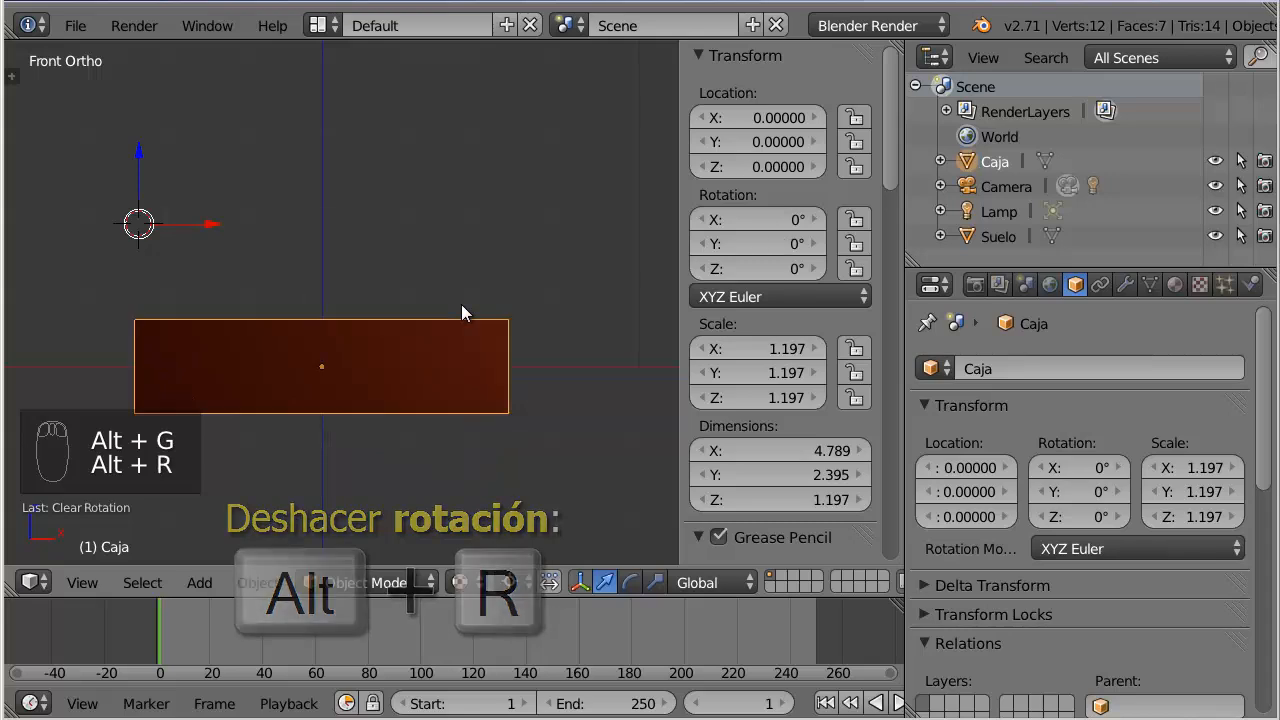
{"action": "key", "text": "alt+s"}
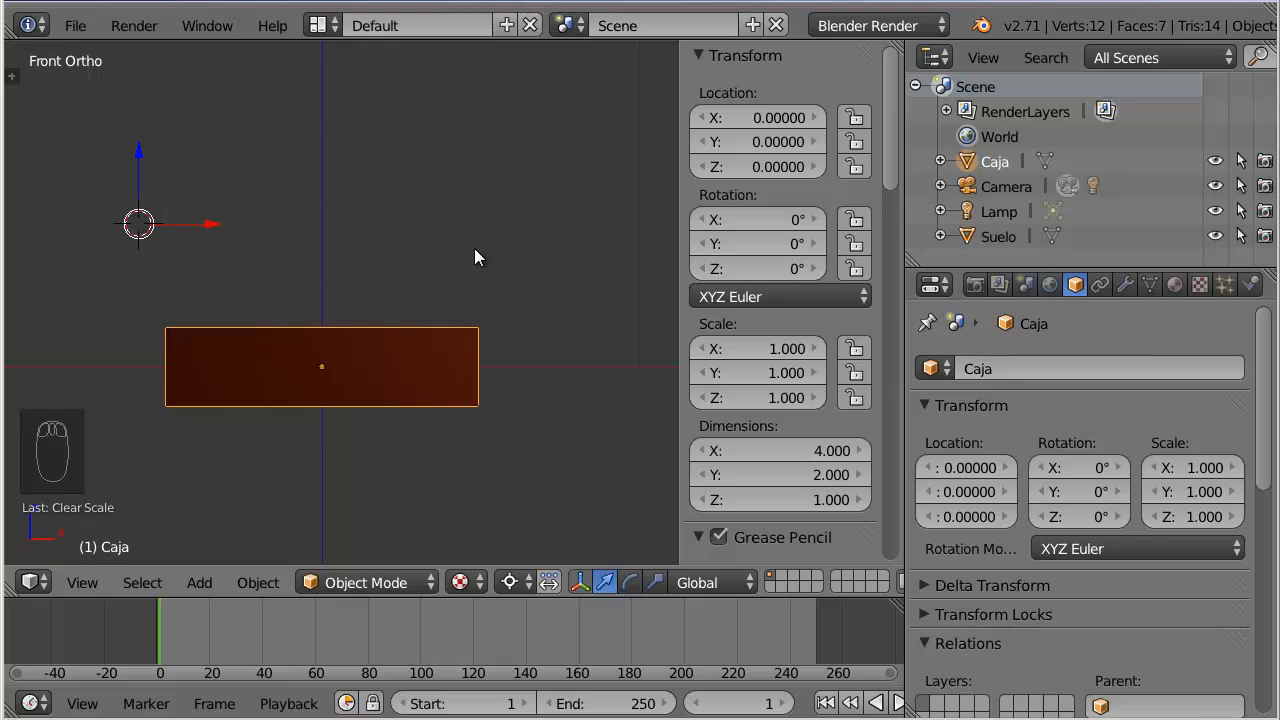
{"action": "left_click", "coordinate": [512, 582]}
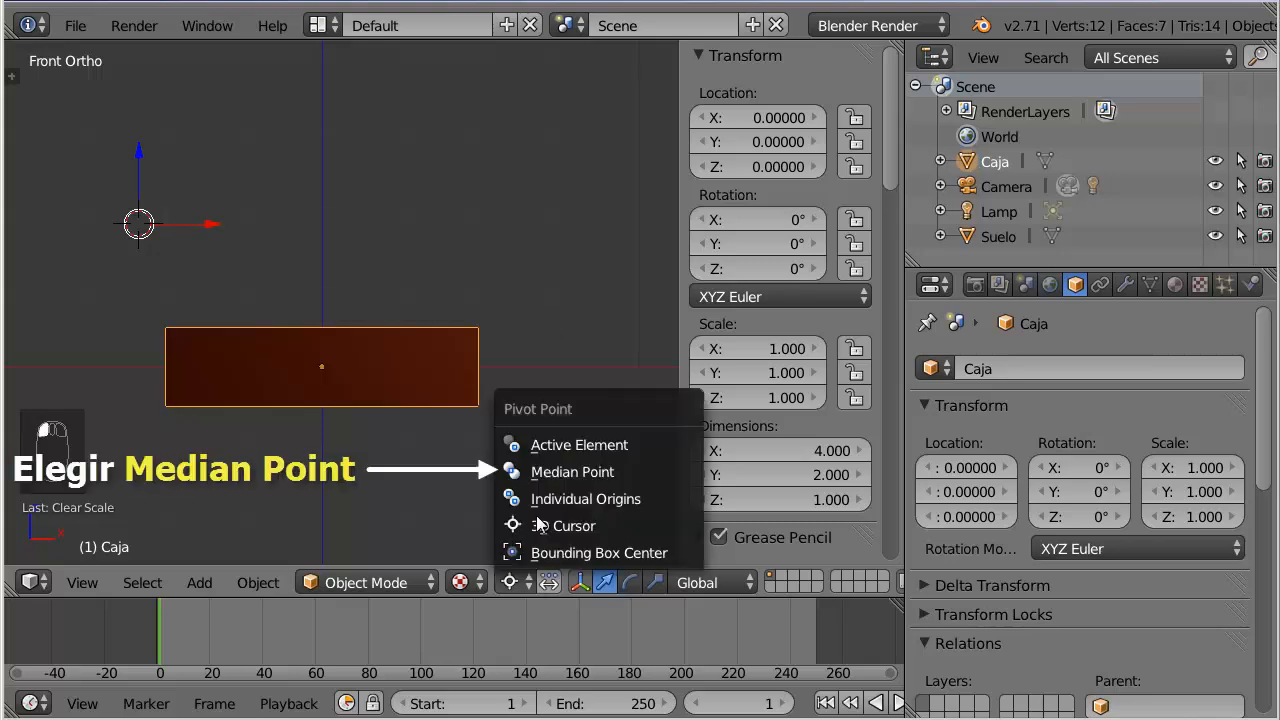
{"action": "left_click", "coordinate": [548, 471]}
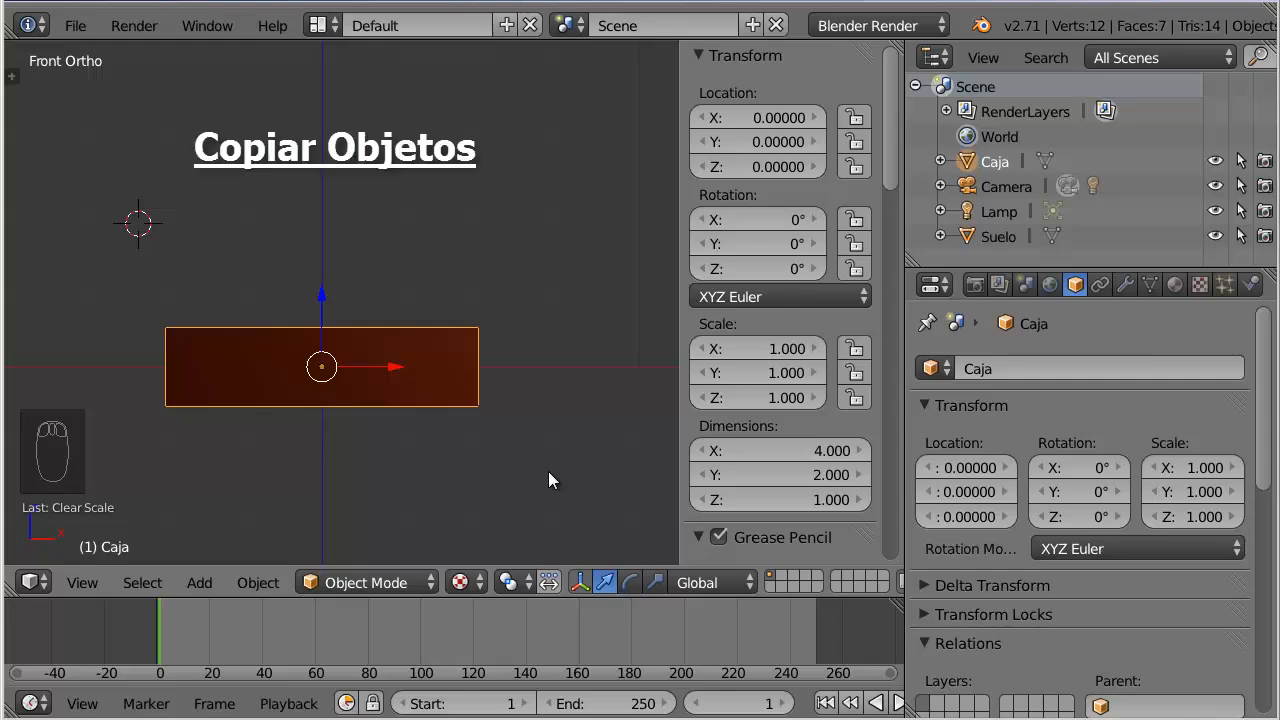
Step: In an angled 3D view, try duplicating the box with the copy raised about 2.46 along global Z
{"action": "middle_click_drag", "start_coordinate": [536, 449], "coordinate": [487, 484]}
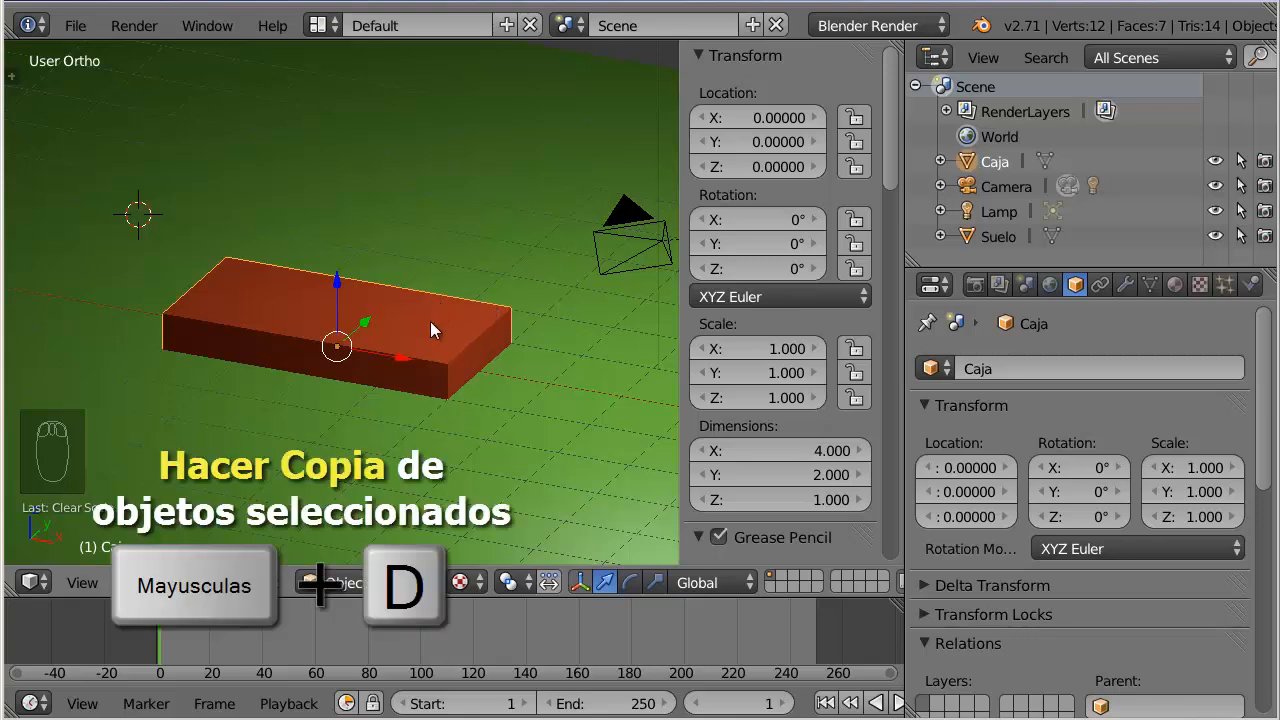
{"action": "middle_click_drag", "start_coordinate": [429, 322], "coordinate": [416, 378], "text": "shift"}
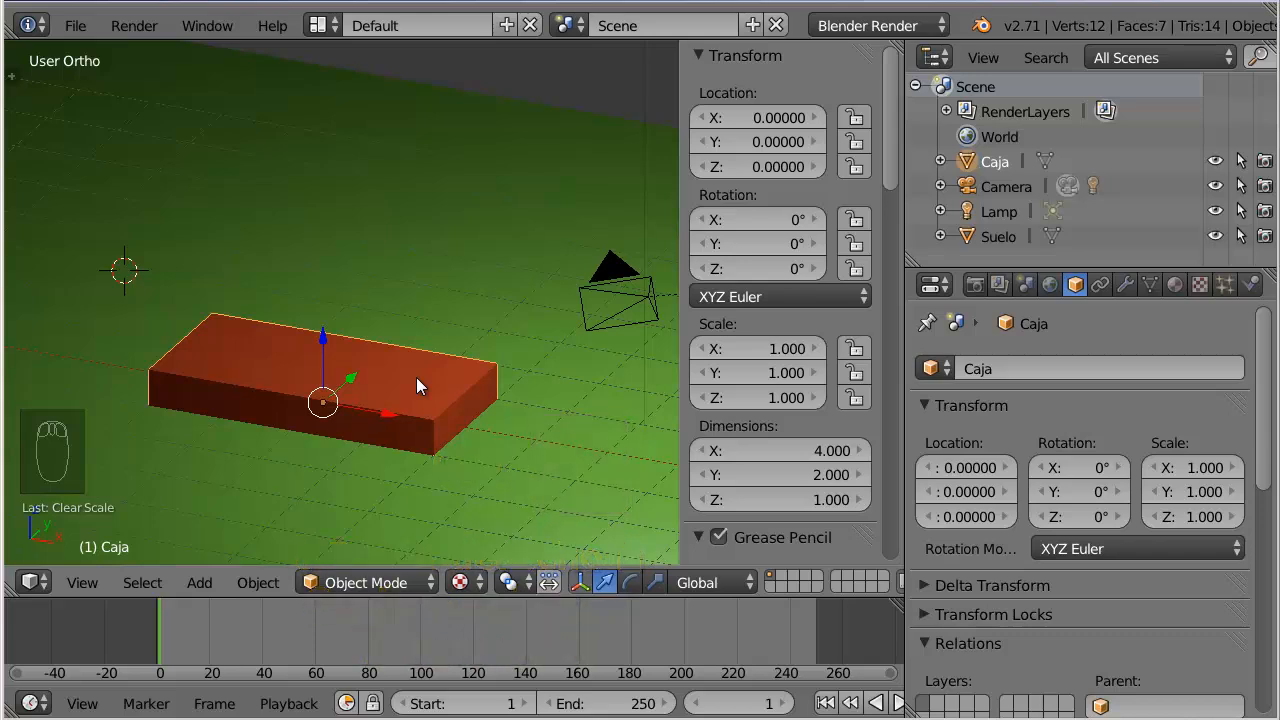
{"action": "key", "text": "shift+d"}
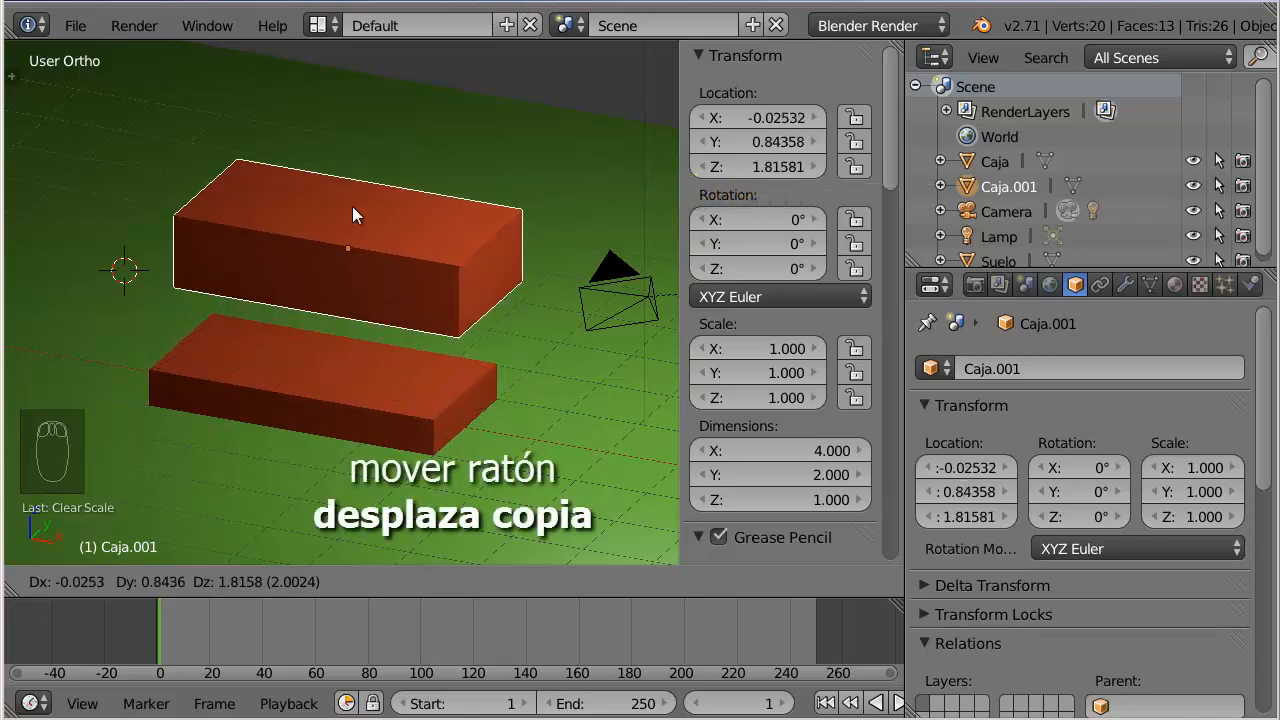
{"action": "key", "text": "z"}
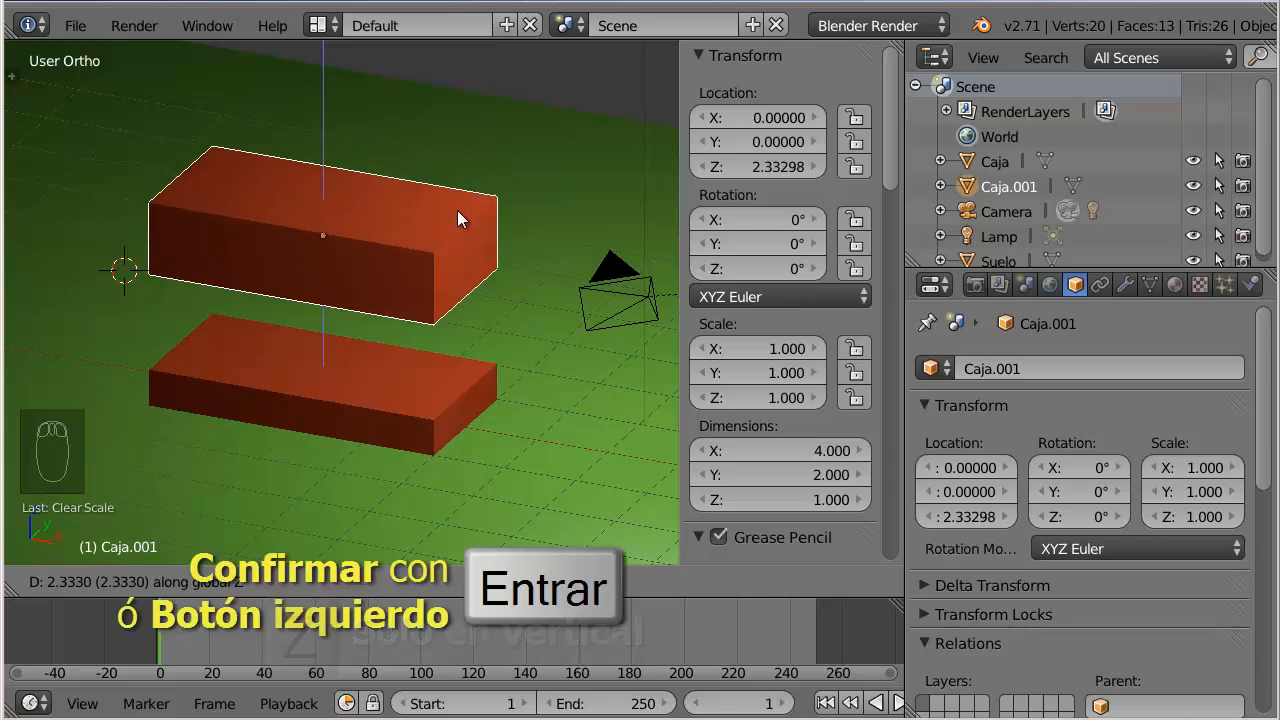
{"action": "key", "text": "Return"}
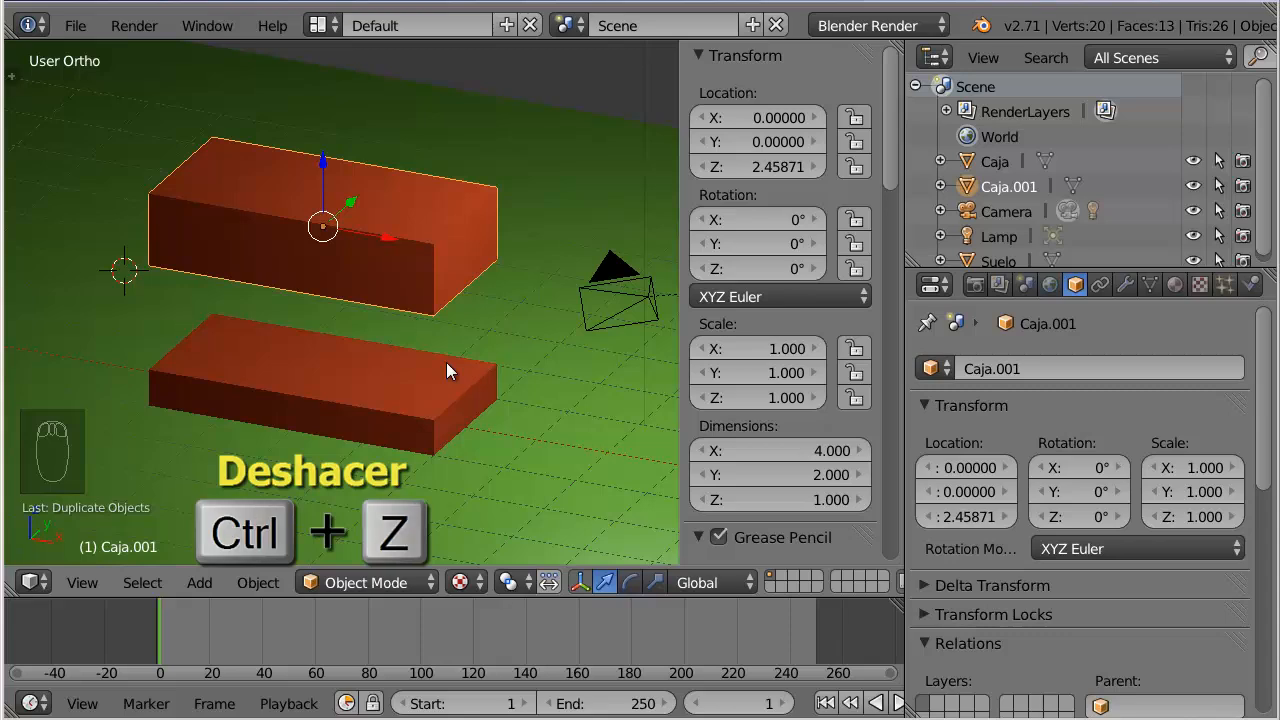
{"action": "key", "text": "ctrl+z"}
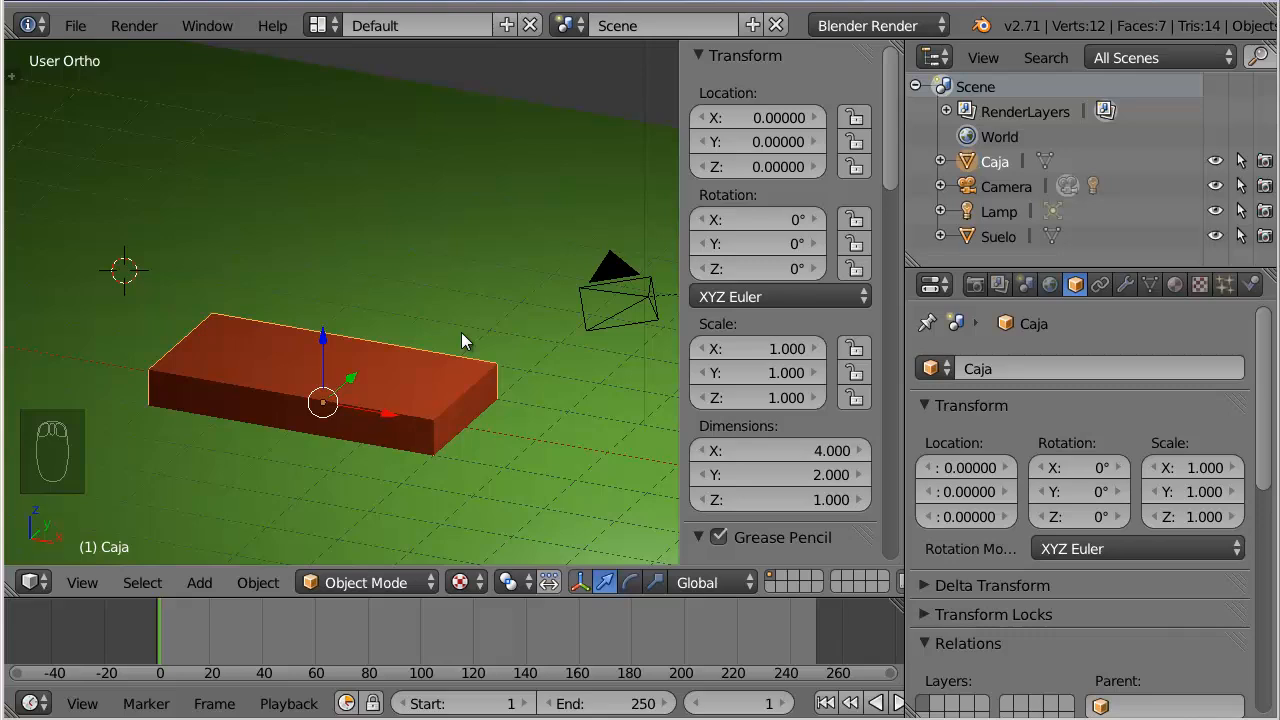
Step: Duplicate the box and try raising the copy 3 units along global Z with snapping, cancelling only the move
{"action": "key", "text": "shift+d"}
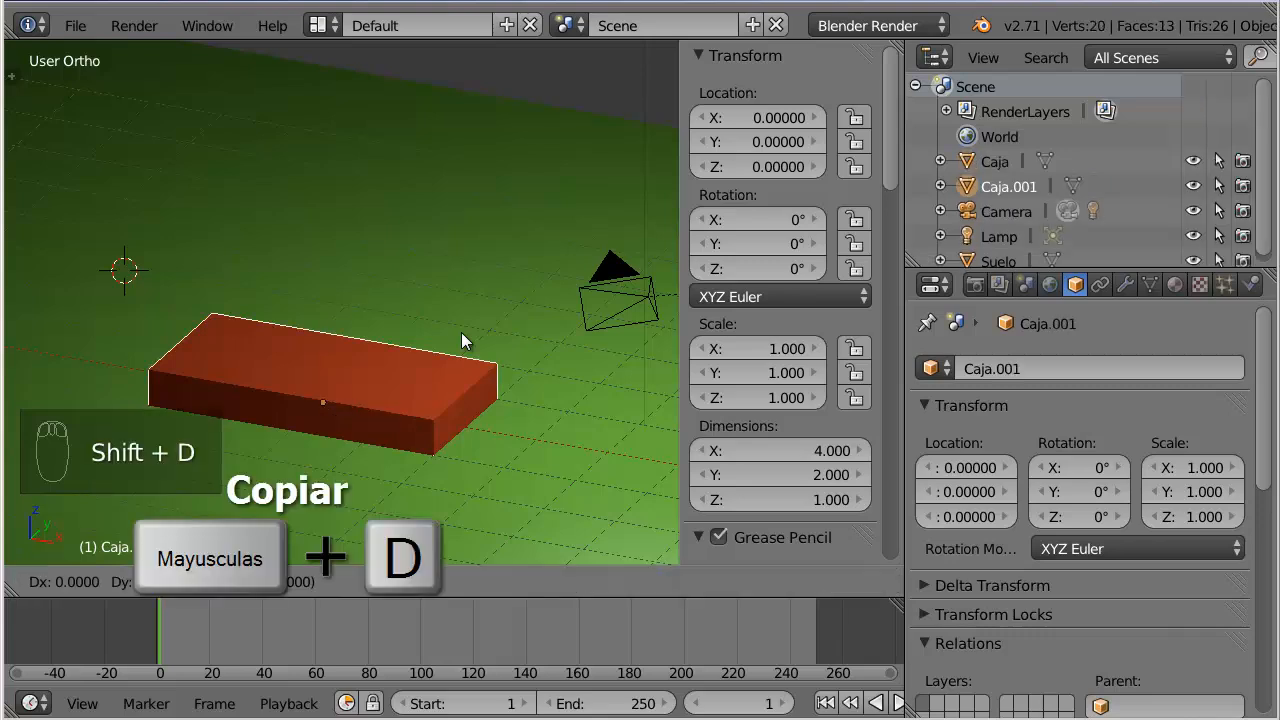
{"action": "key", "text": "z"}
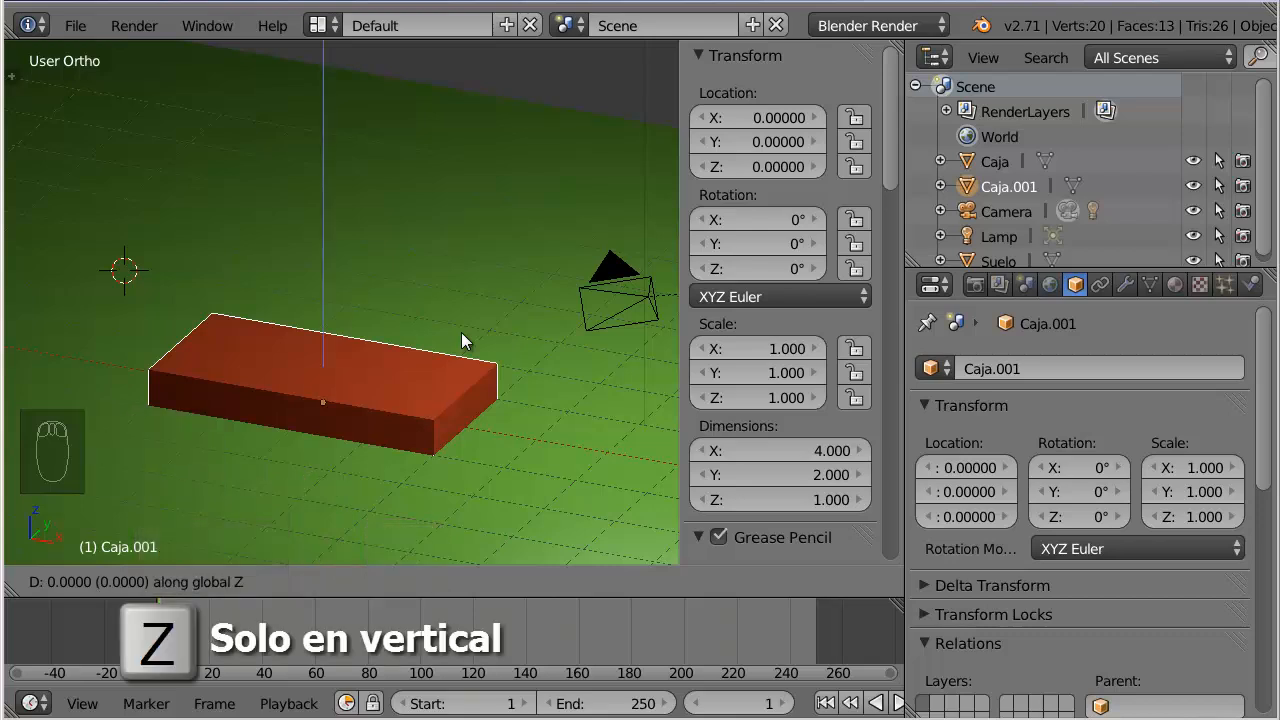
{"action": "key", "text": "ctrl"}
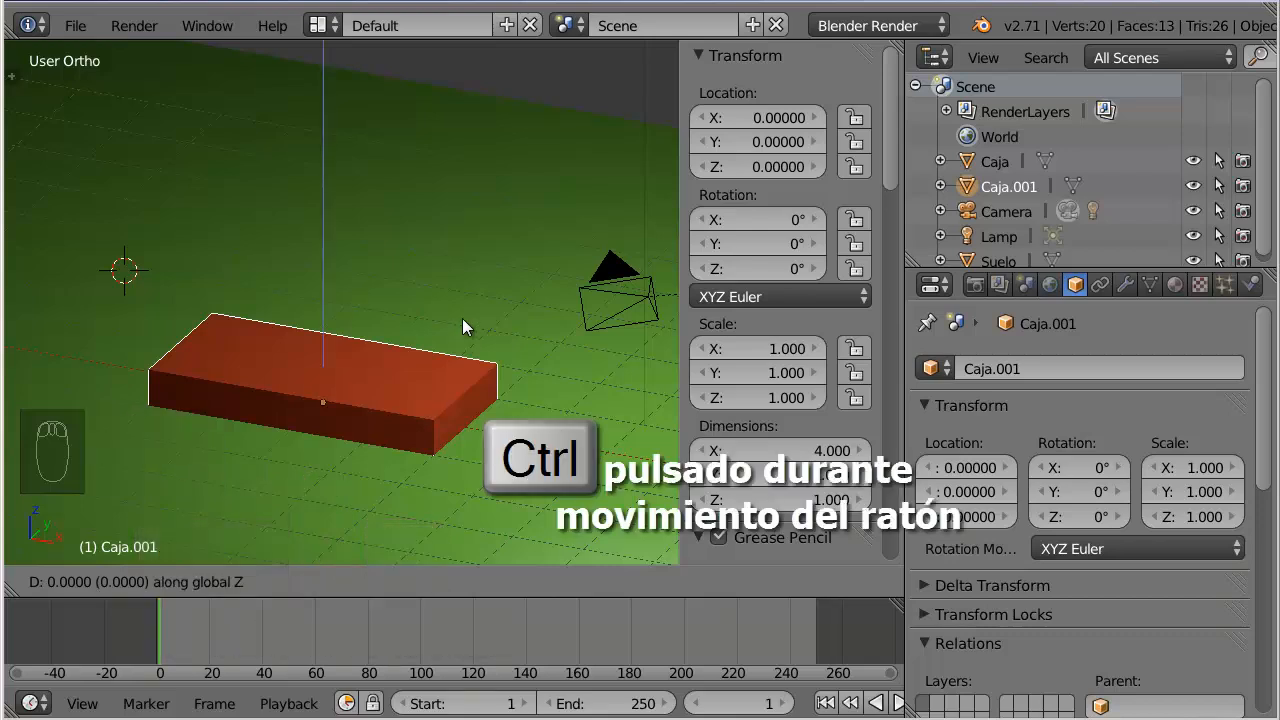
{"action": "mouse_move", "coordinate": [461, 263]}
{"action": "mouse_move", "coordinate": [452, 216]}
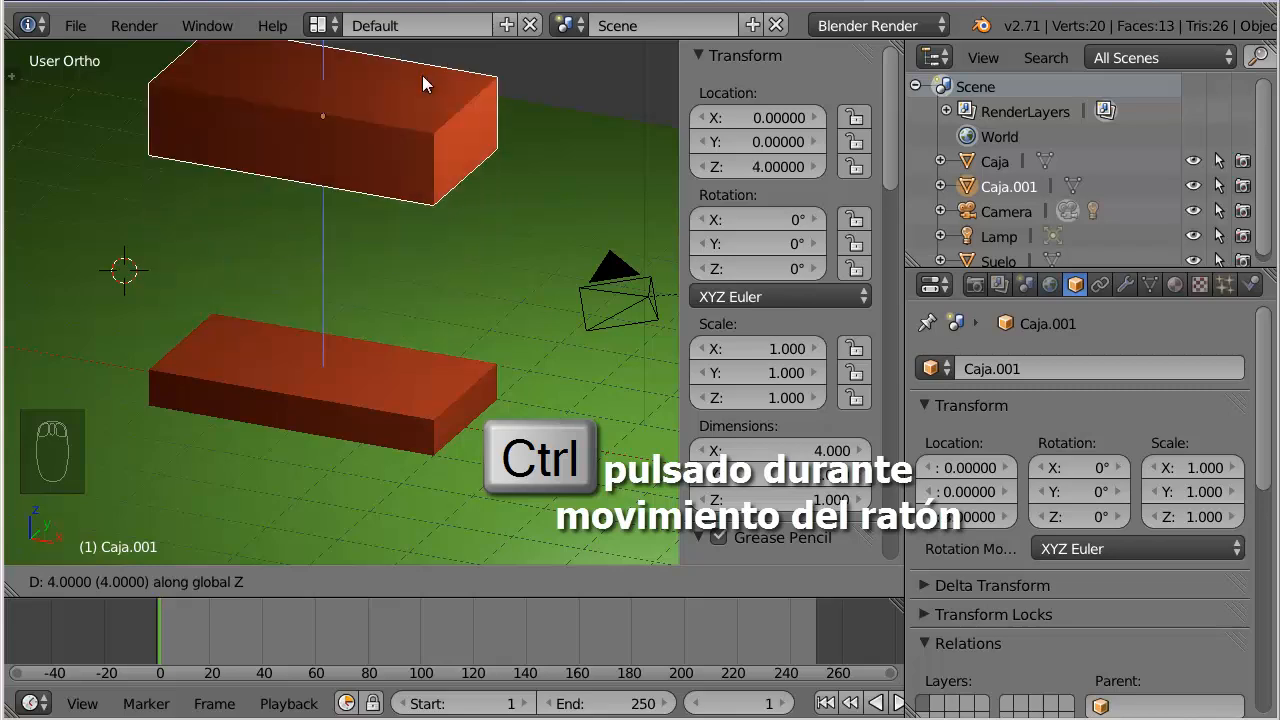
{"action": "mouse_move", "coordinate": [416, 132]}
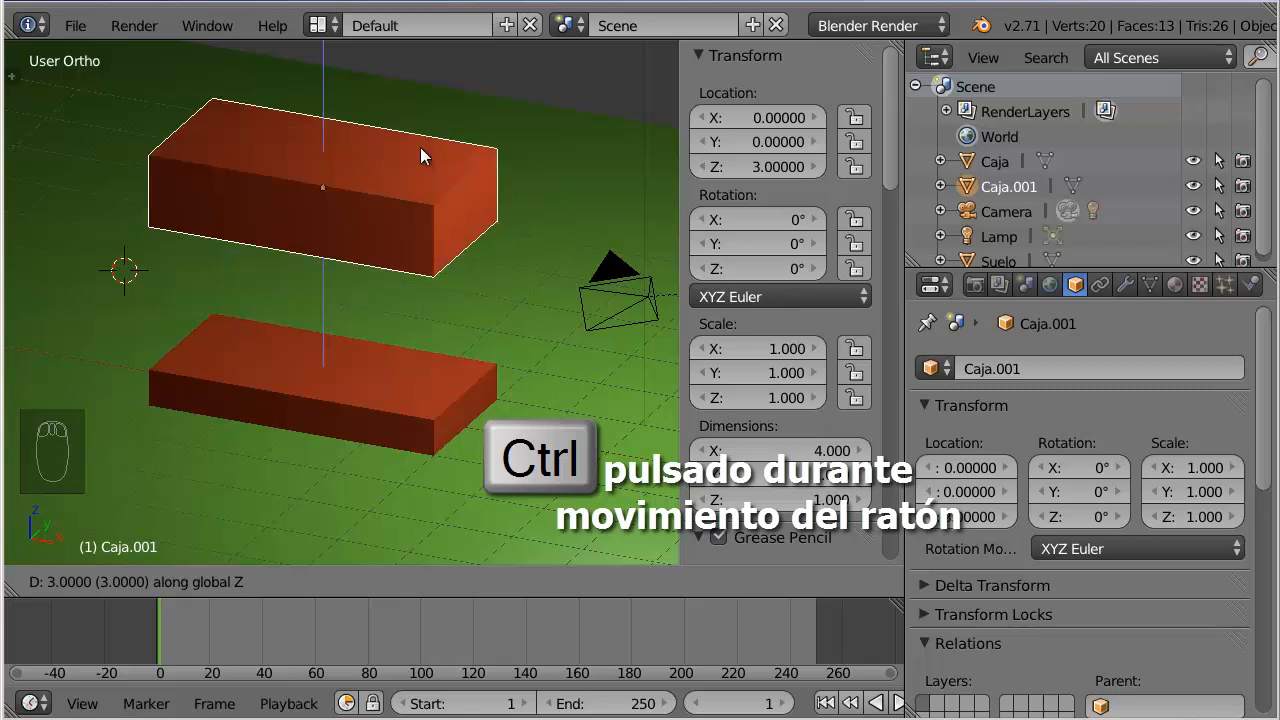
{"action": "key", "text": "Escape"}
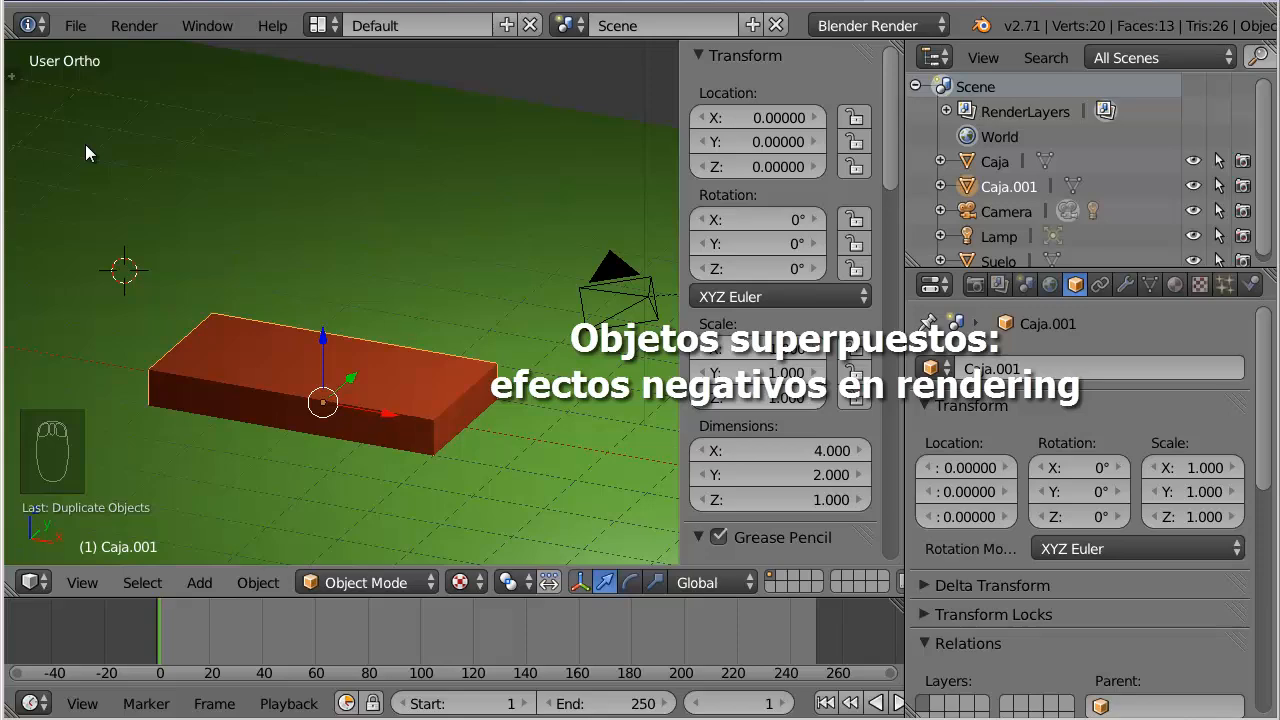
Step: Render the scene to examine the overlapping boxes, and alternate the viewport selection between the original and the copy
{"action": "key", "text": "F12"}
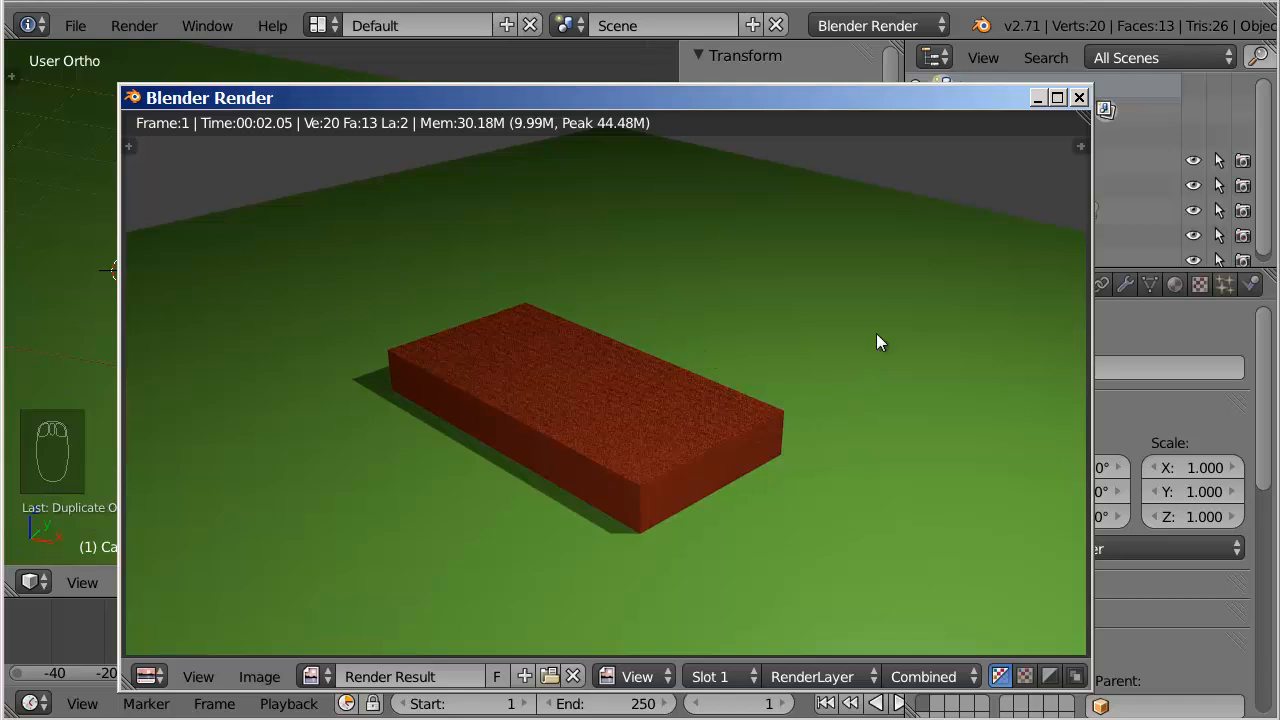
{"action": "key", "text": "Escape"}
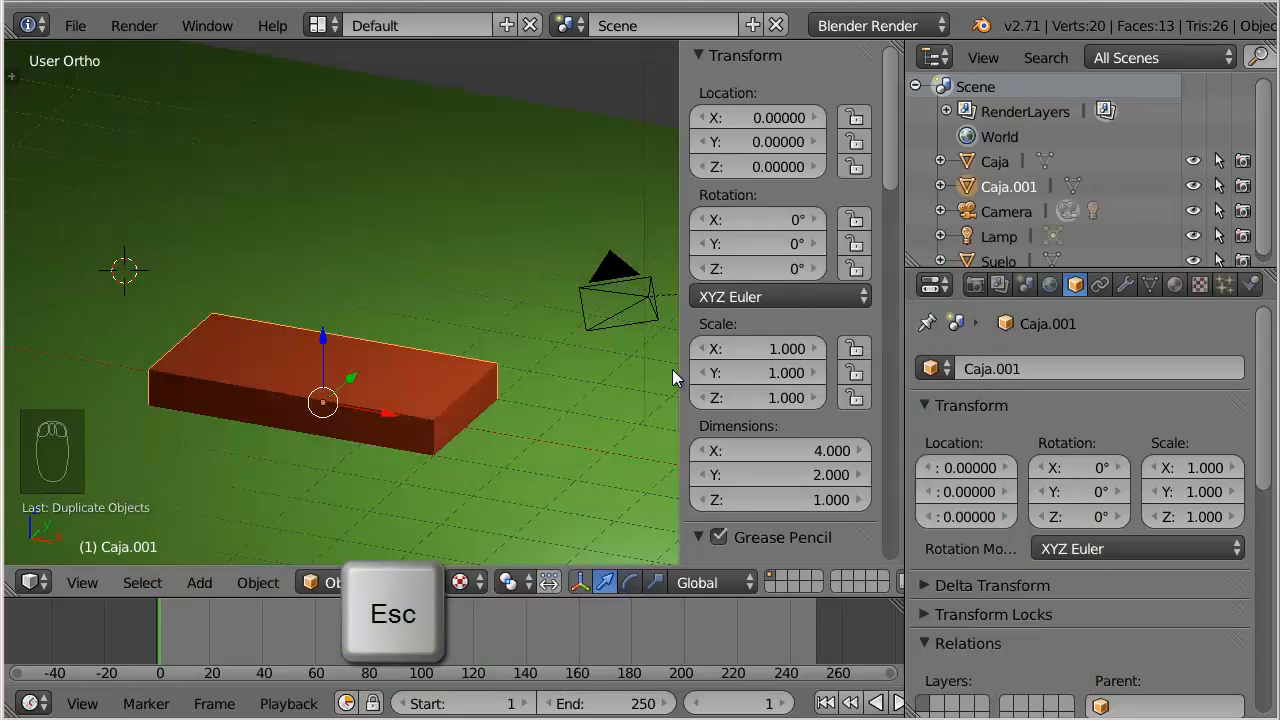
{"action": "right_click", "coordinate": [396, 385]}
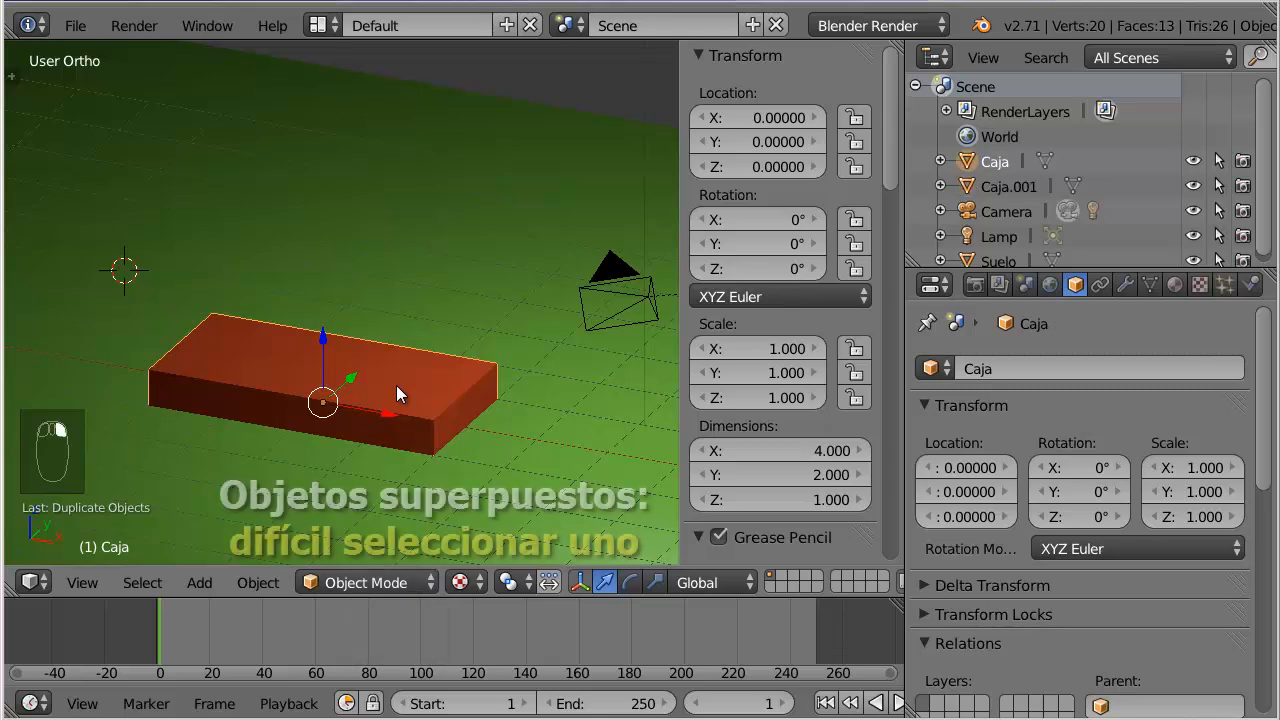
{"action": "right_click", "coordinate": [396, 385]}
{"action": "right_click", "coordinate": [396, 385]}
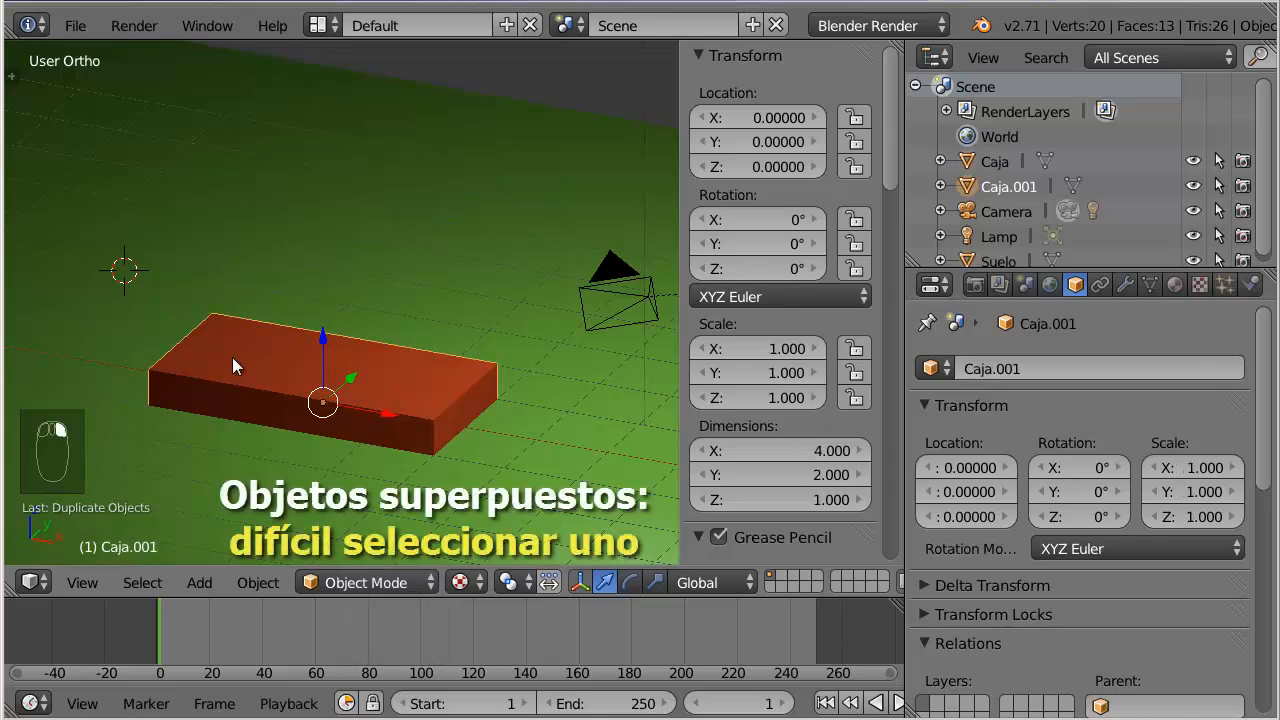
{"action": "right_click", "coordinate": [421, 406]}
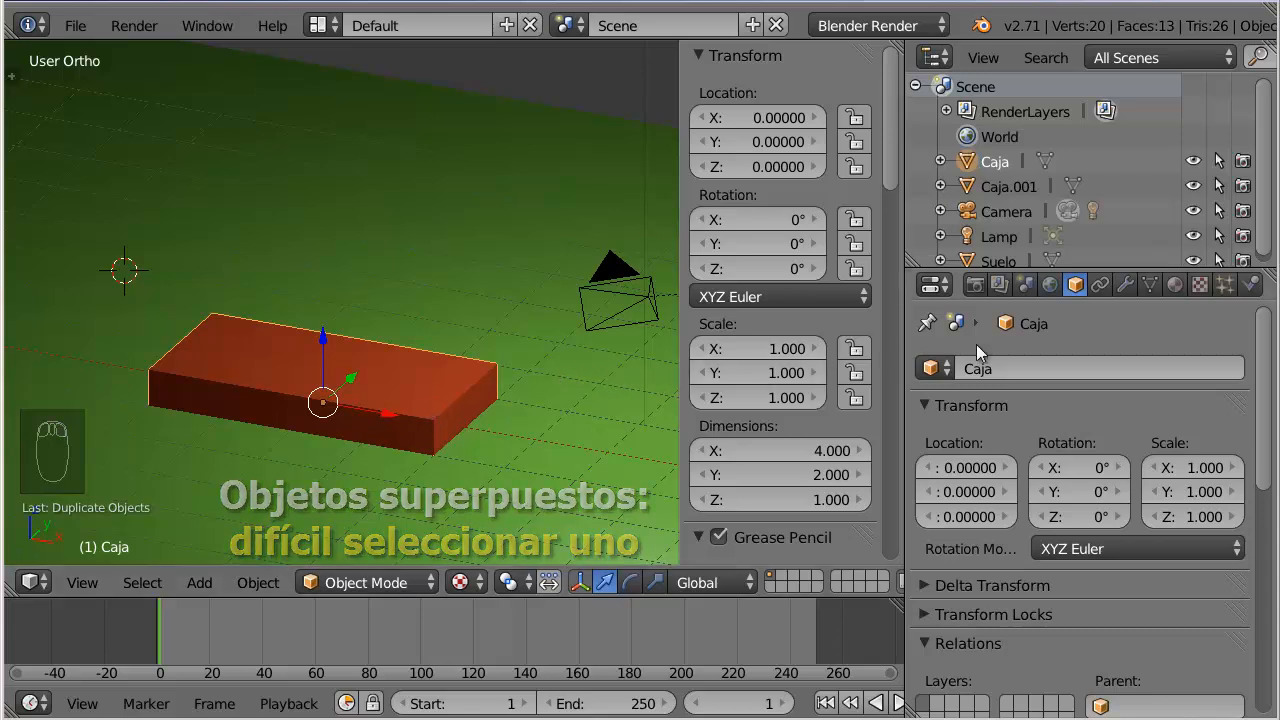
Step: Select the overlapping copy Caja.001 by its name and delete it
{"action": "left_click", "coordinate": [1013, 188]}
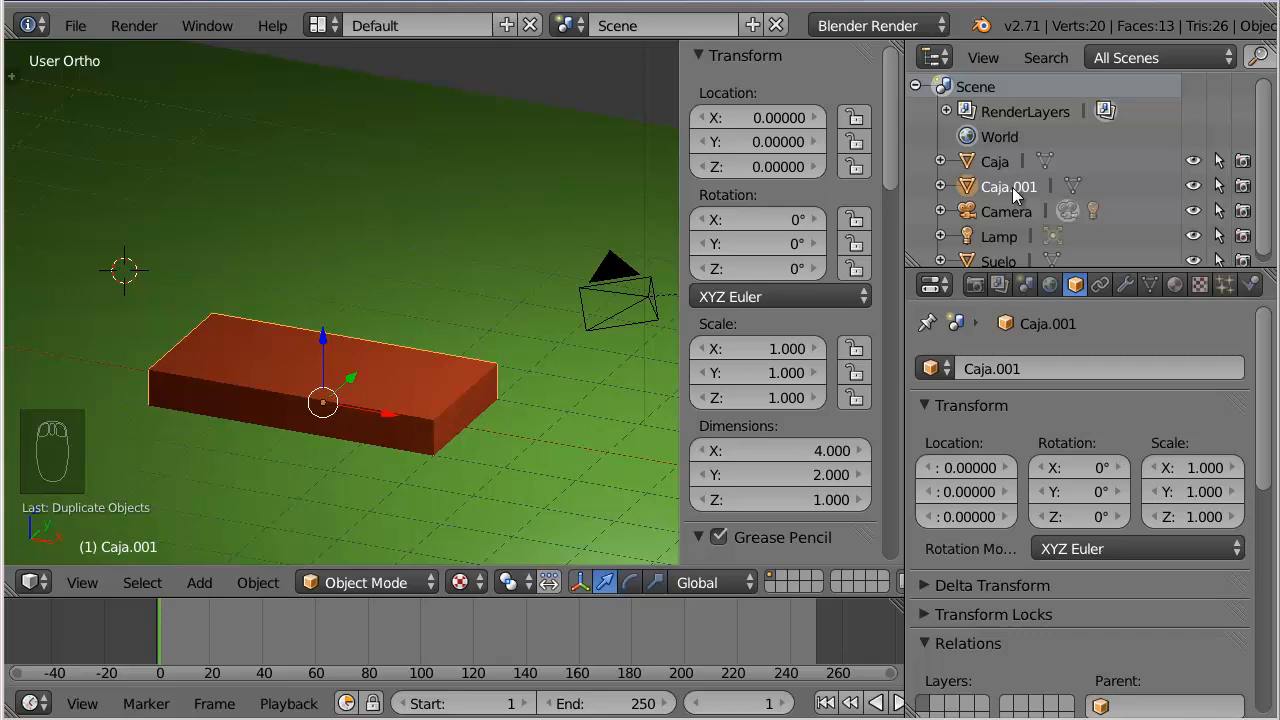
{"action": "key", "text": "x"}
{"action": "left_click", "coordinate": [535, 207]}
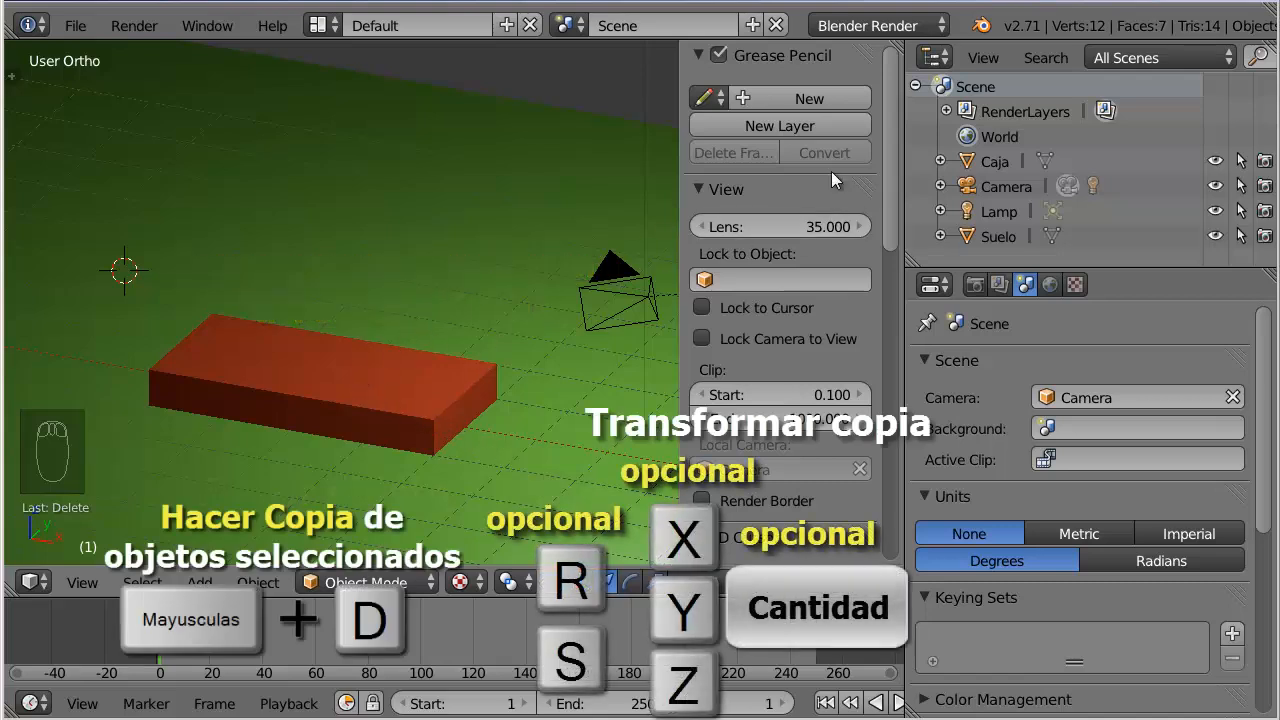
Step: Duplicate the red box Caja with the copy rotated 90° about global Z, and render the scene to examine the crossed boxes
{"action": "right_click", "coordinate": [313, 364]}
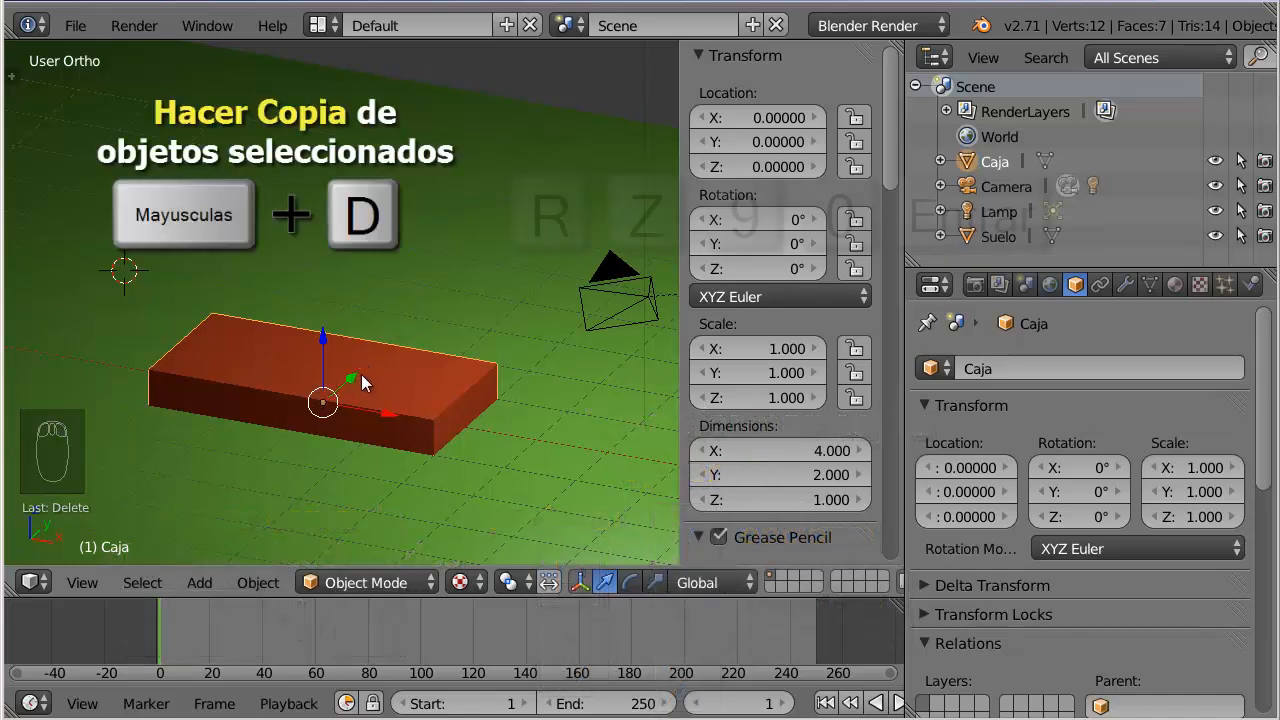
{"action": "key", "text": "shift+d"}
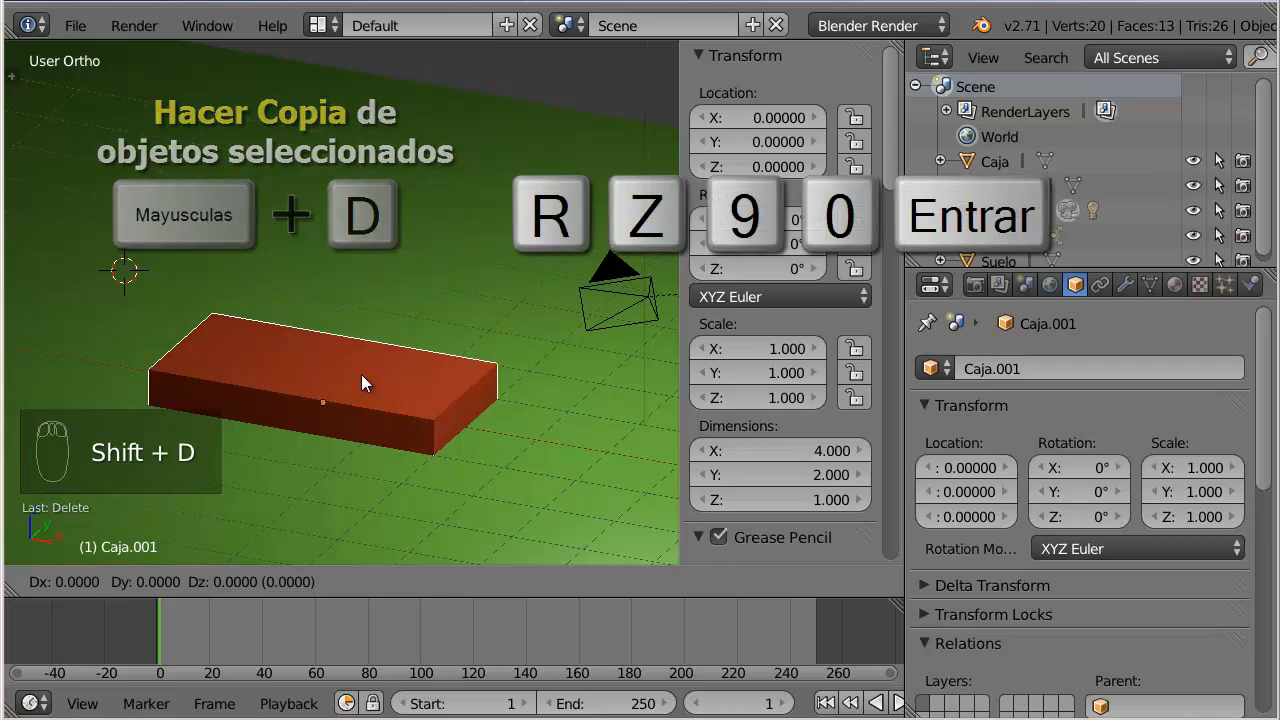
{"action": "key", "text": "r"}
{"action": "type", "text": "z"}
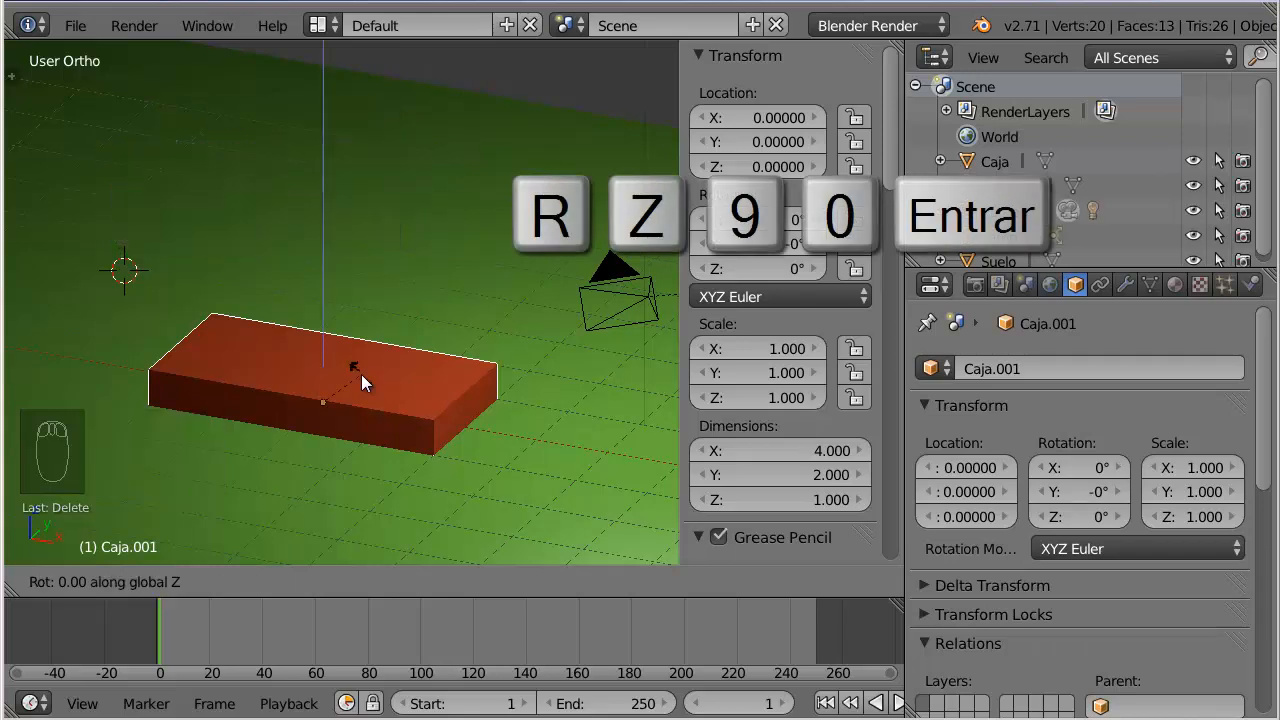
{"action": "type", "text": "90"}
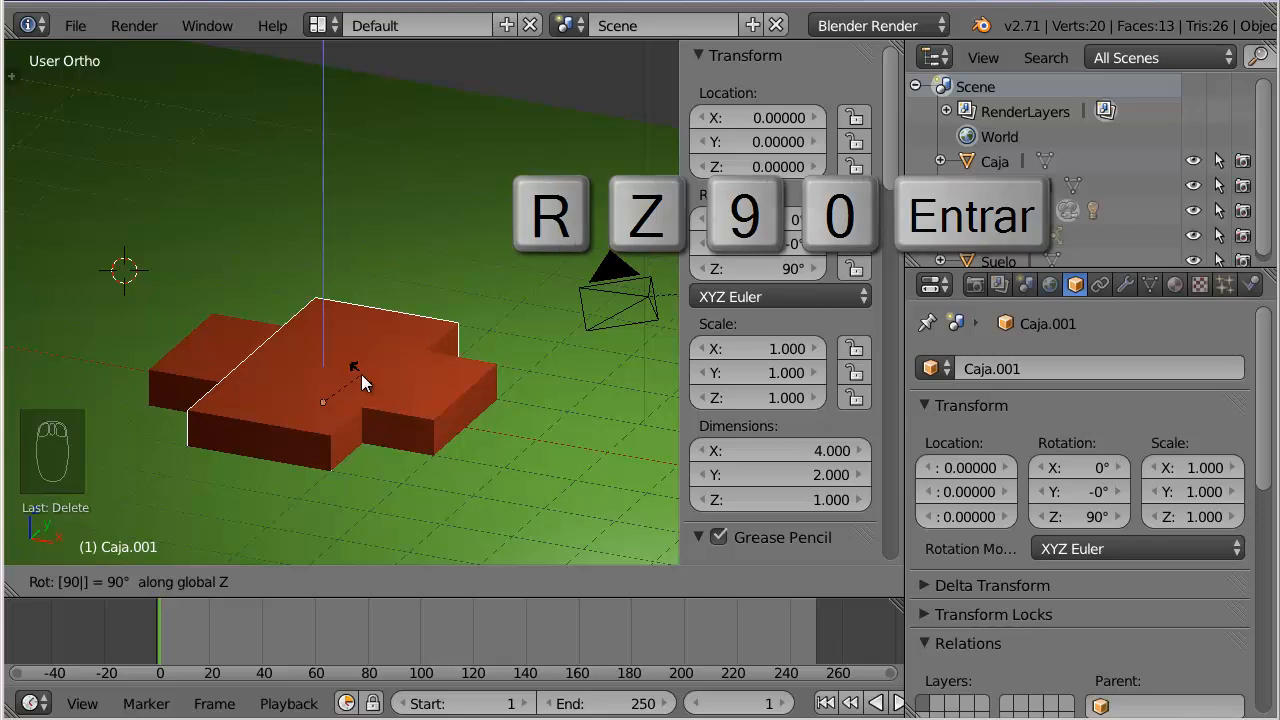
{"action": "key", "text": "Return"}
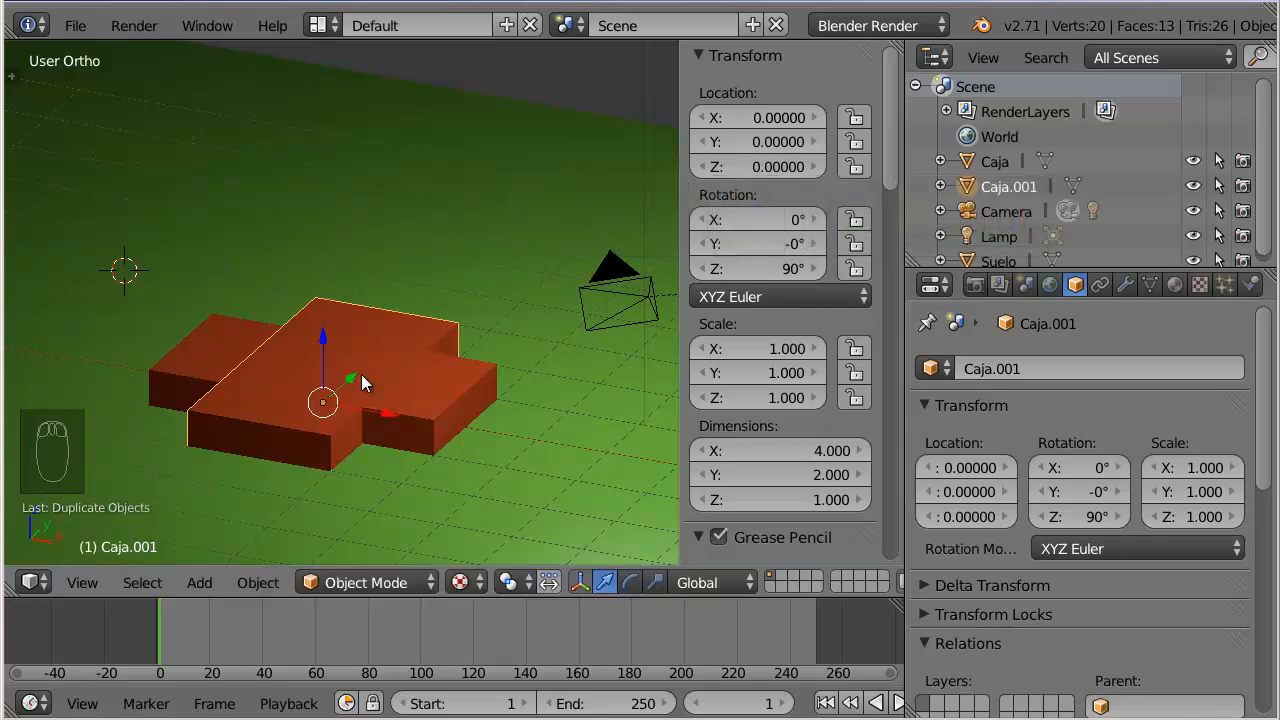
{"action": "key", "text": "F12"}
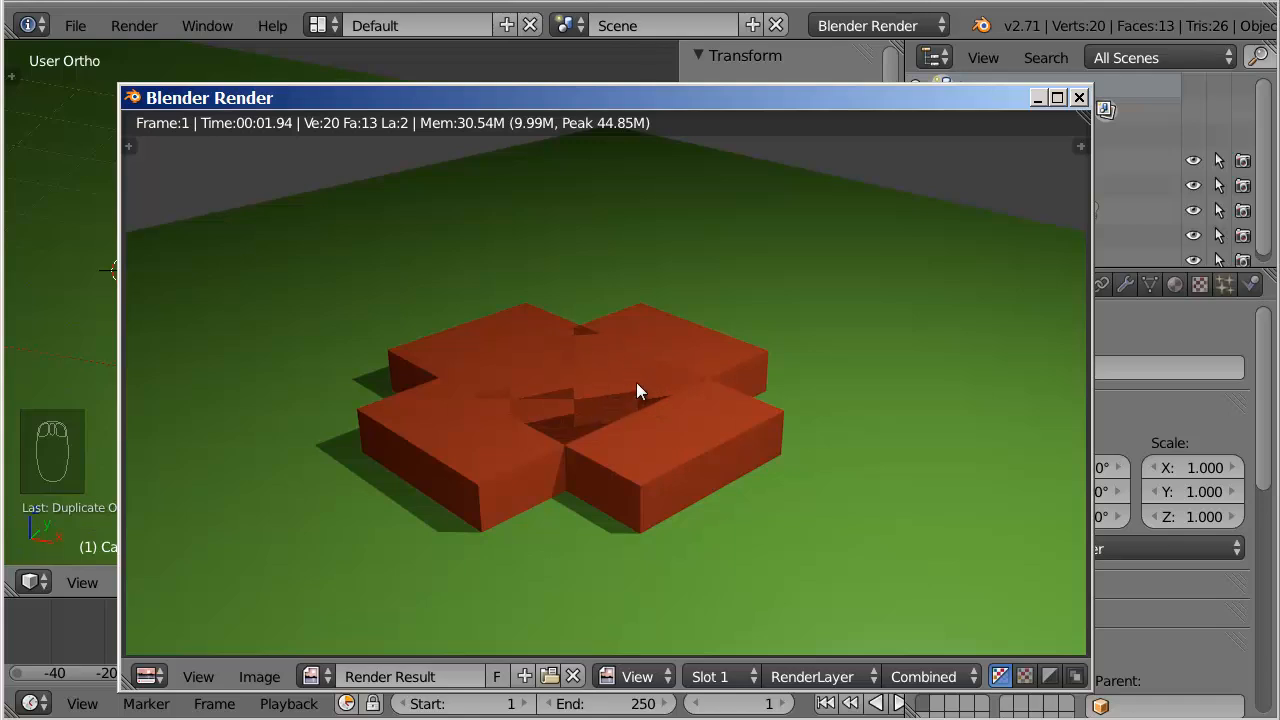
{"action": "key", "text": "Escape"}
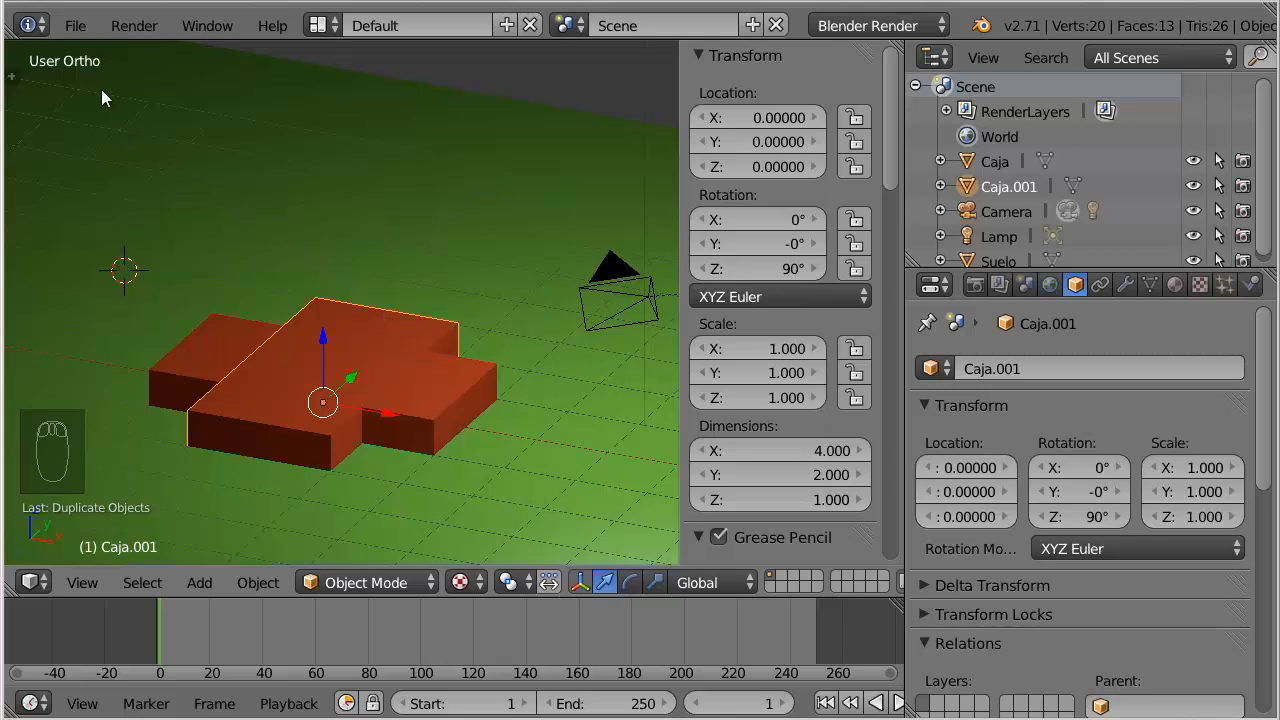
Step: Save the scene as a new file in the work folder under the incremented name trans3.blend
{"action": "left_click", "coordinate": [75, 27]}
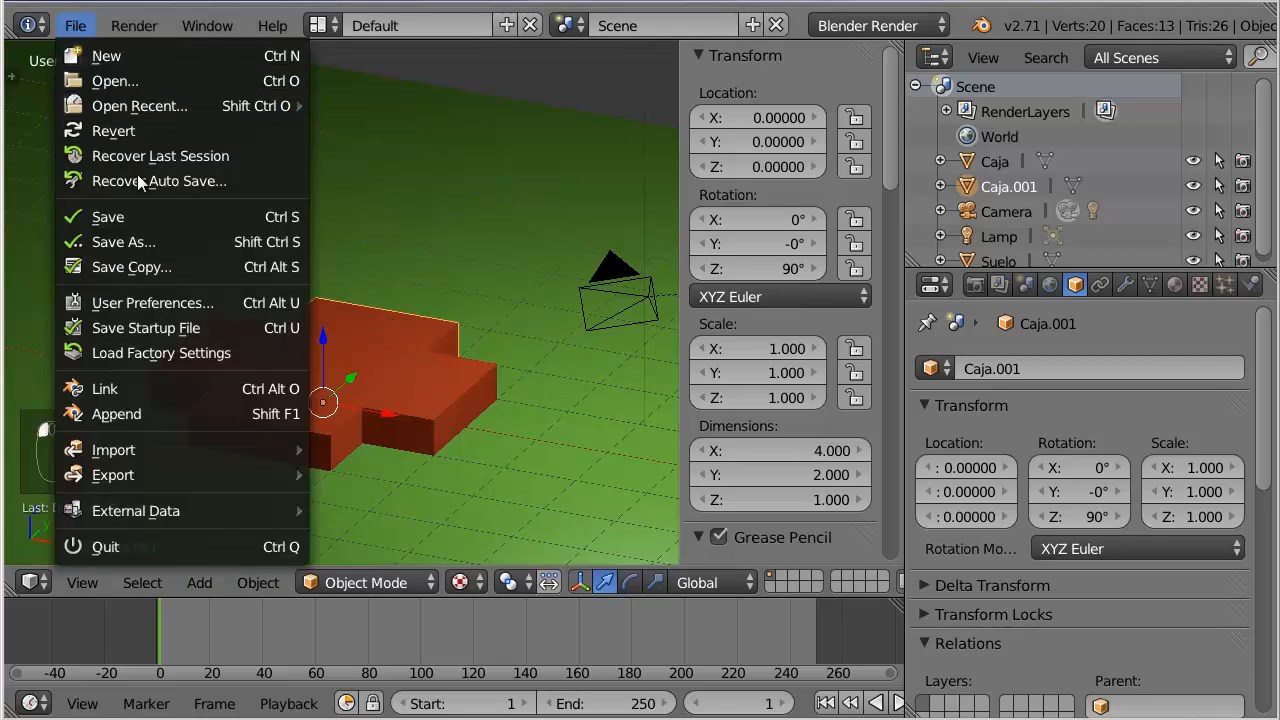
{"action": "left_click", "coordinate": [152, 242]}
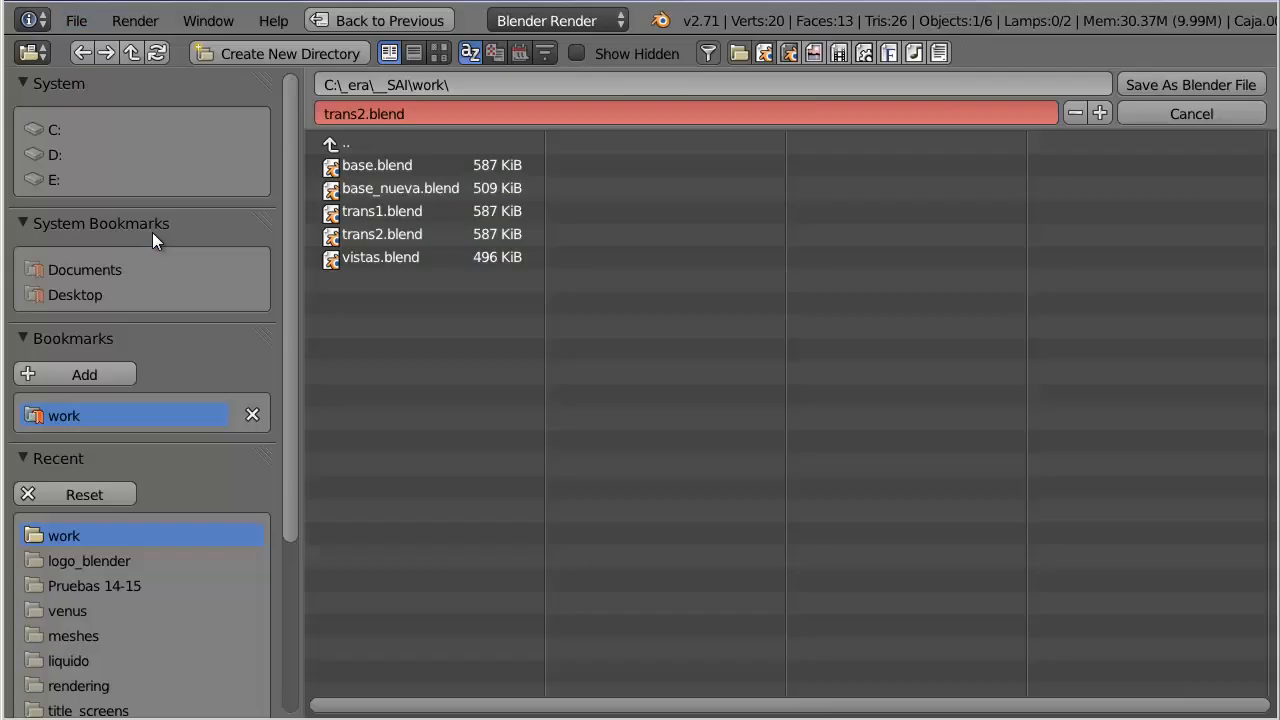
{"action": "left_click", "coordinate": [1102, 113]}
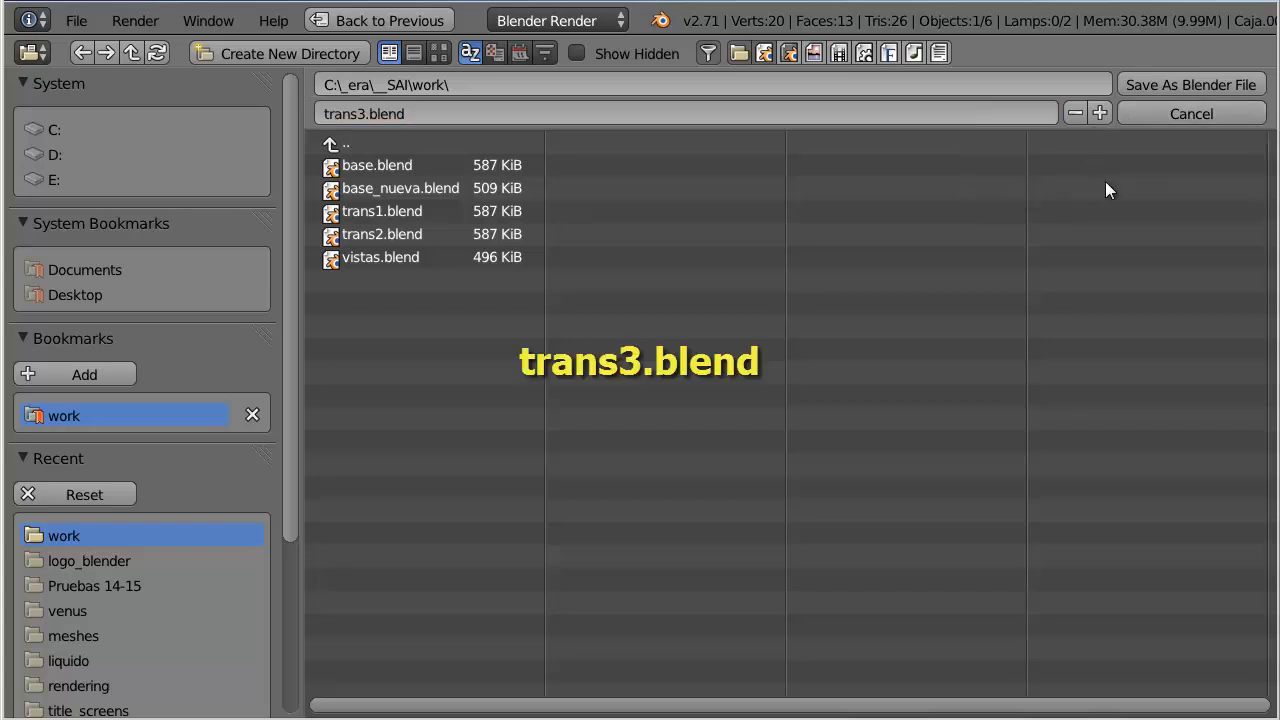